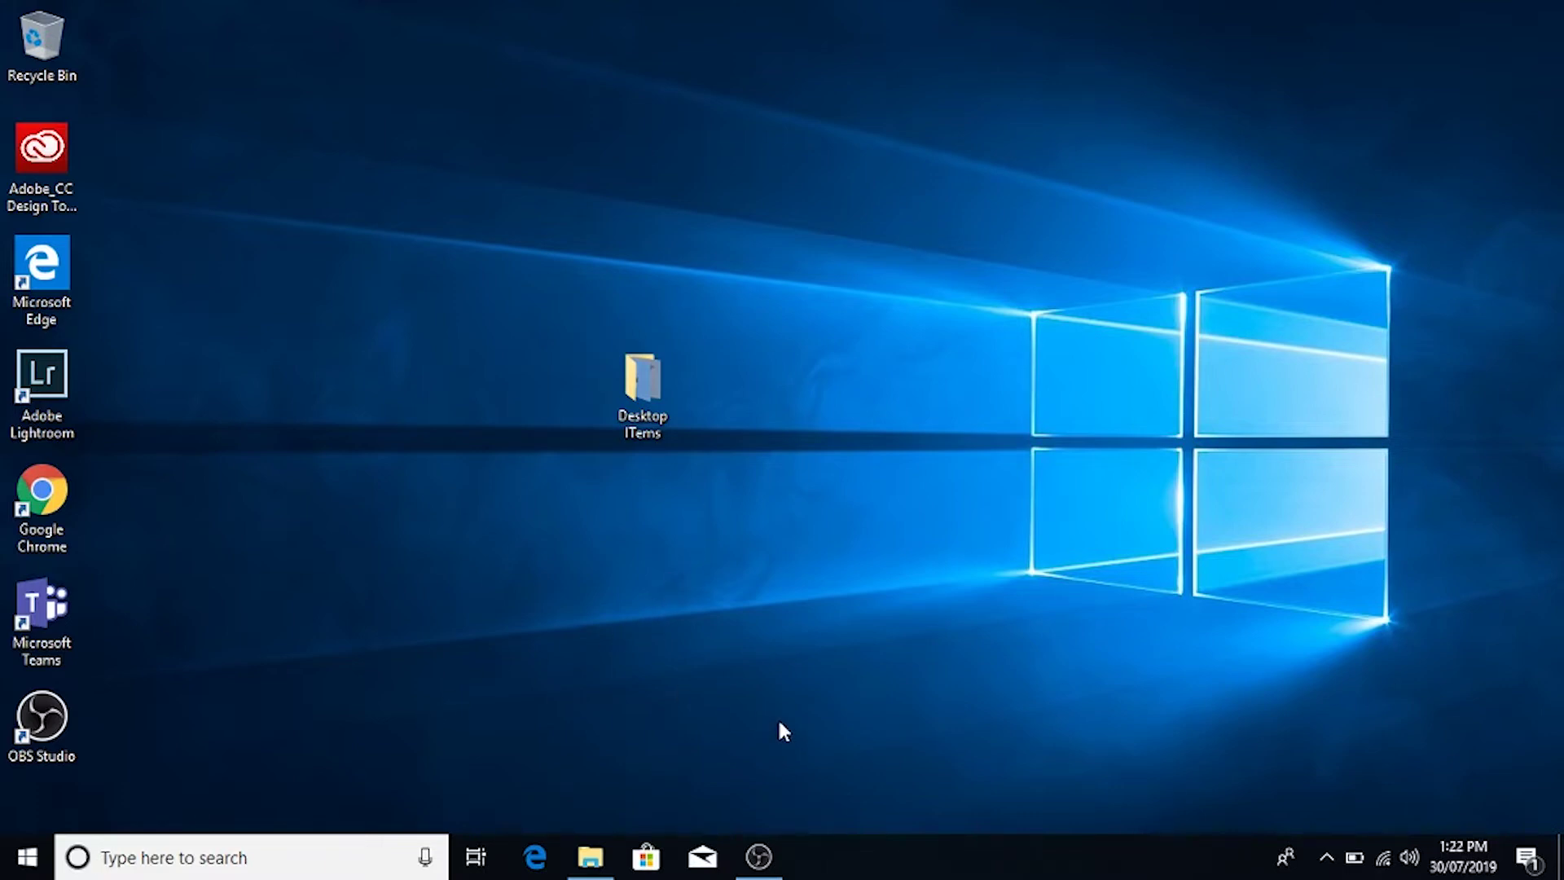
Step: Run ipconfig in Command Prompt to show Wi-Fi IPv4 192.168.0.12 and gateway 192.168.0.1
key(super+r)
text(cmd)
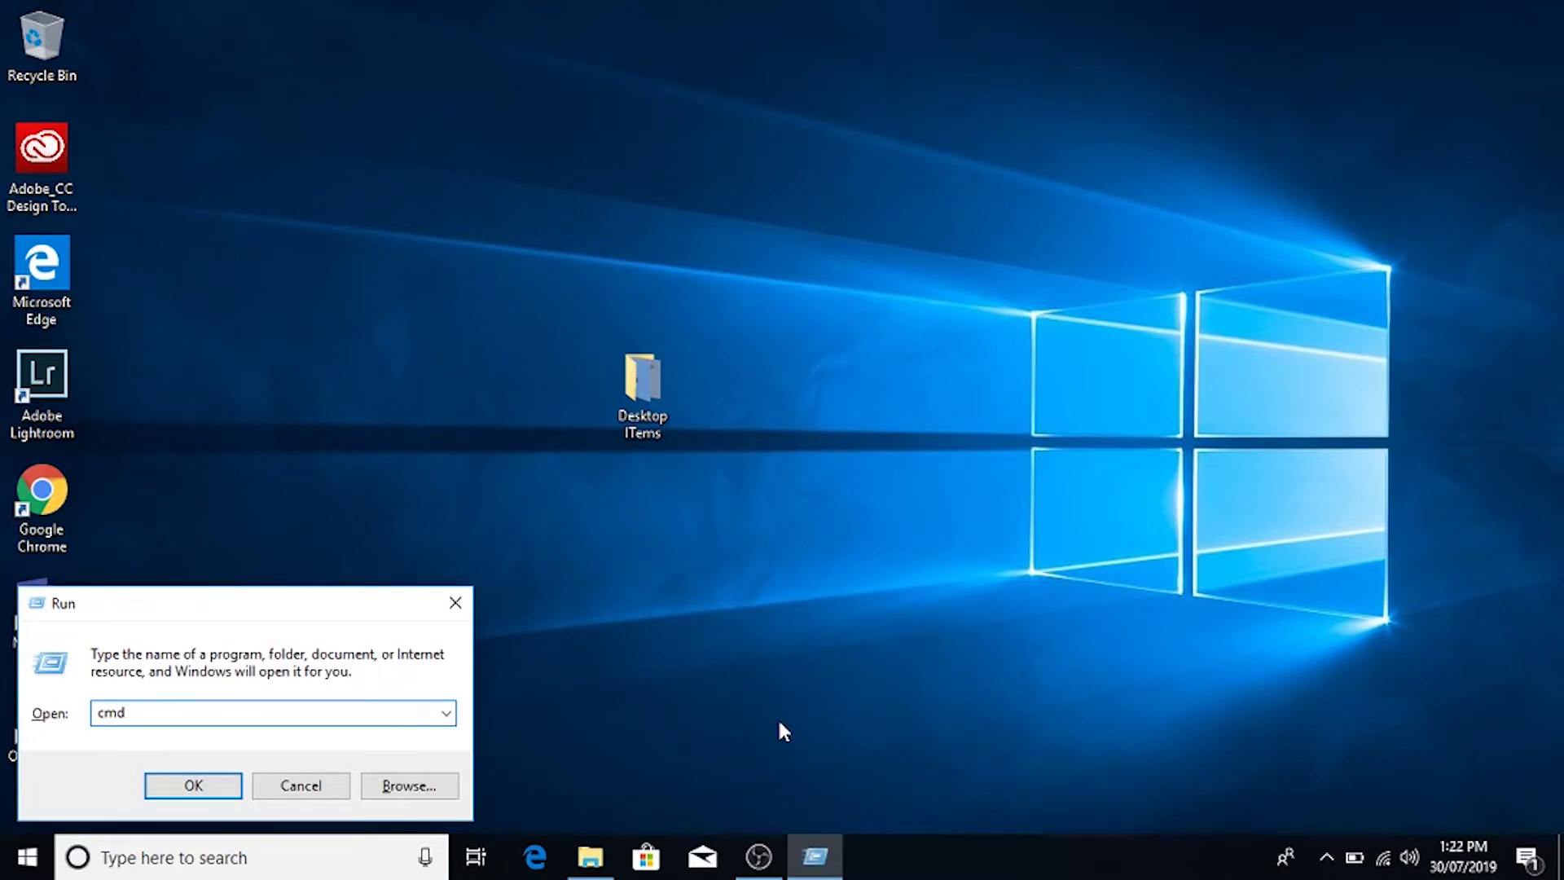
key(Return)
text(ip)
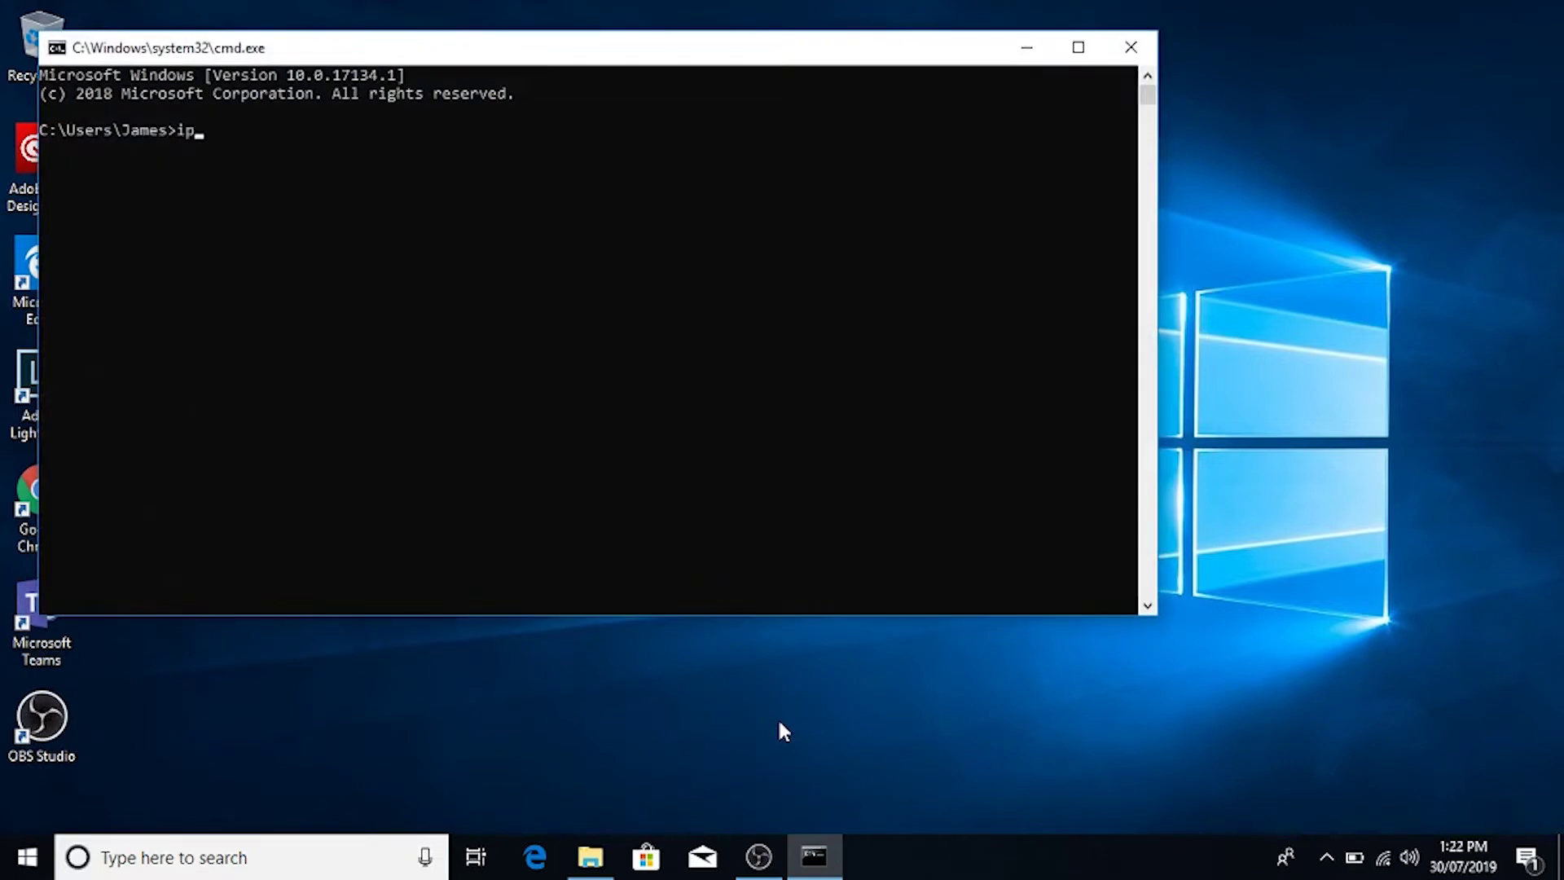
text(config)
key(Return)
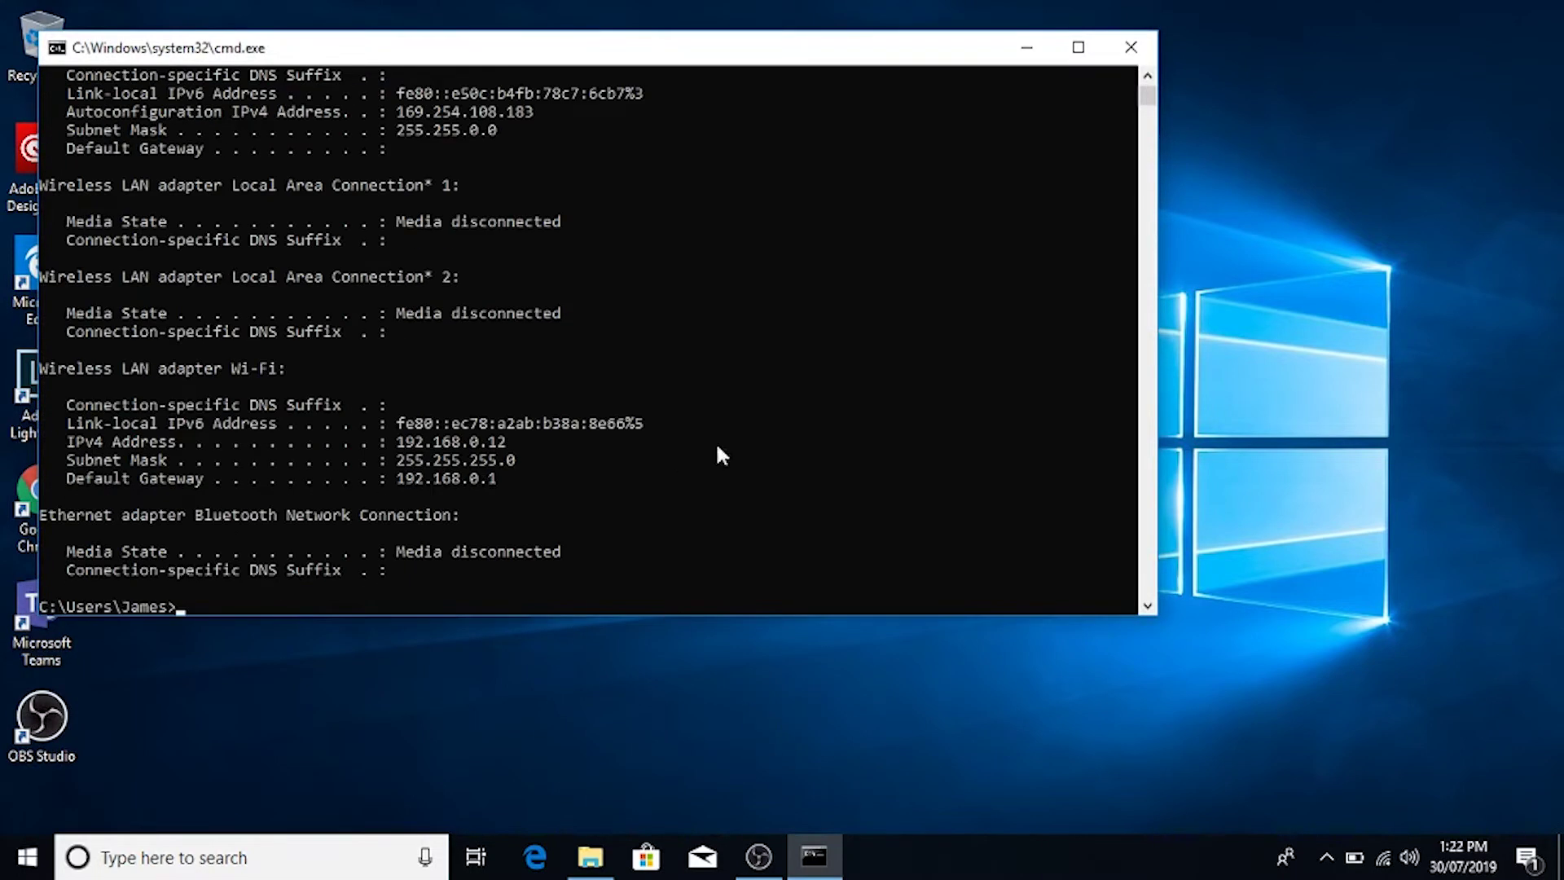
key(super+r)
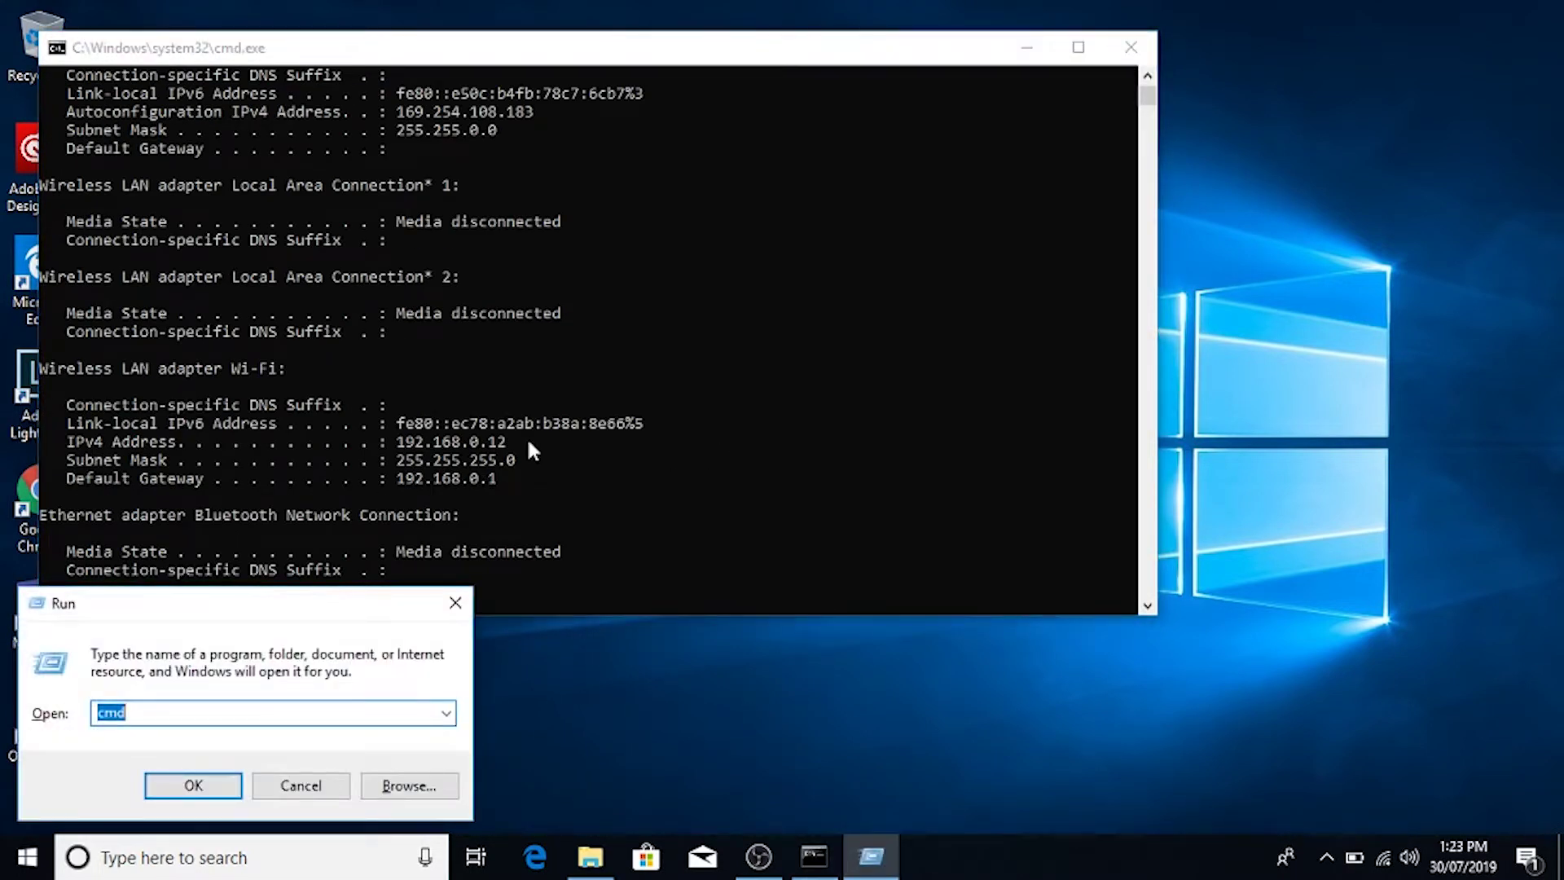
Step: Paste the Wi-Fi lines (IPv4 192.168.0.12, mask 255.255.255.0, gateway 192.168.0.1) into a new Notepad note
text(notepad)
key(Return)
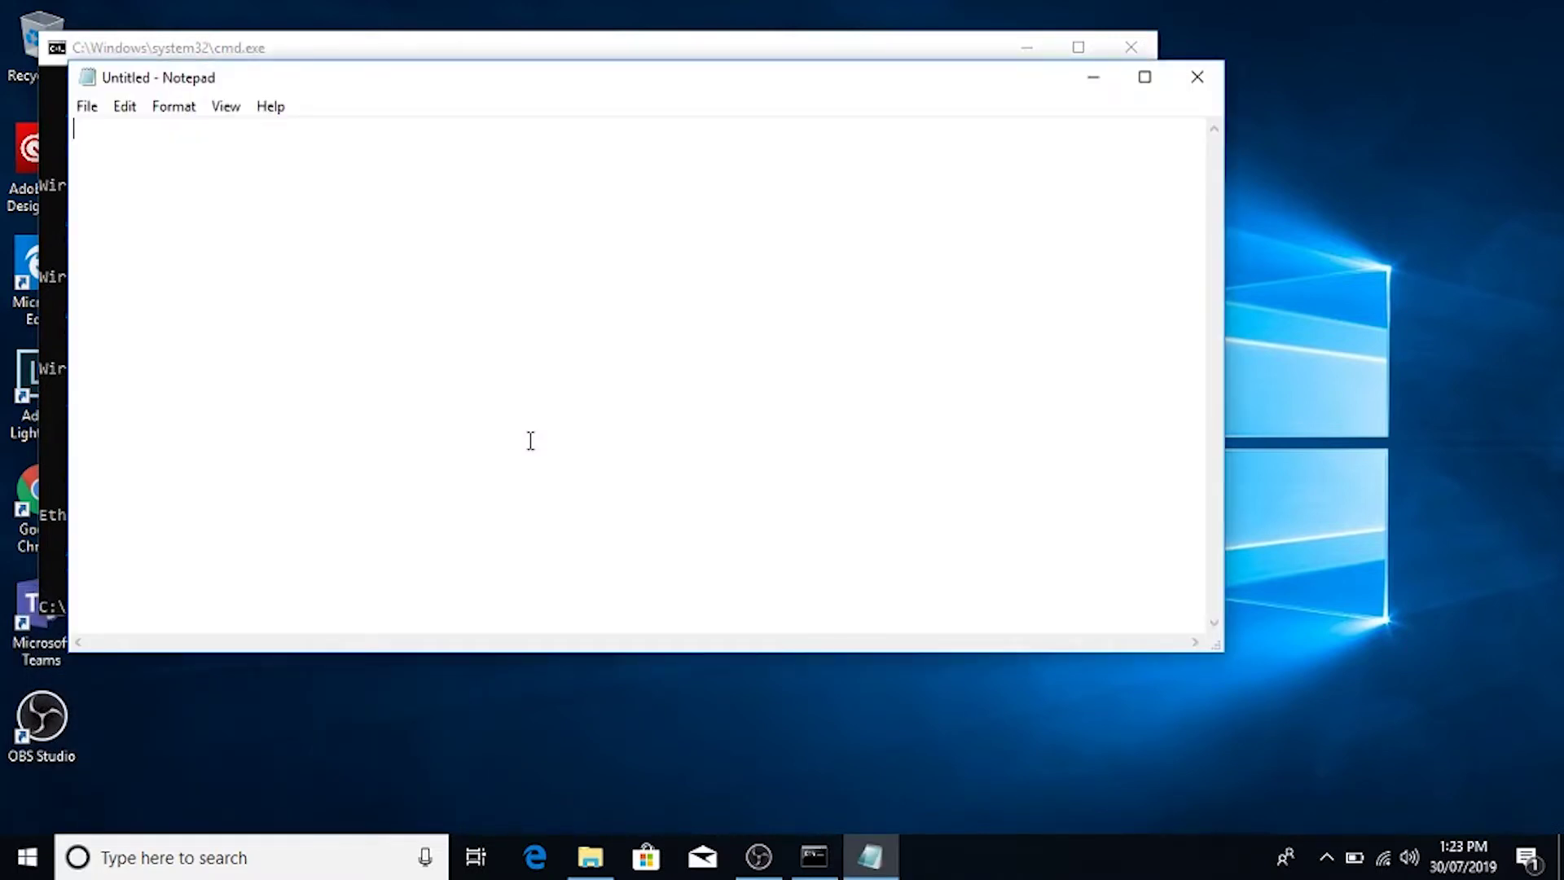
key(alt+Tab)
drag(71, 379, 550, 486)
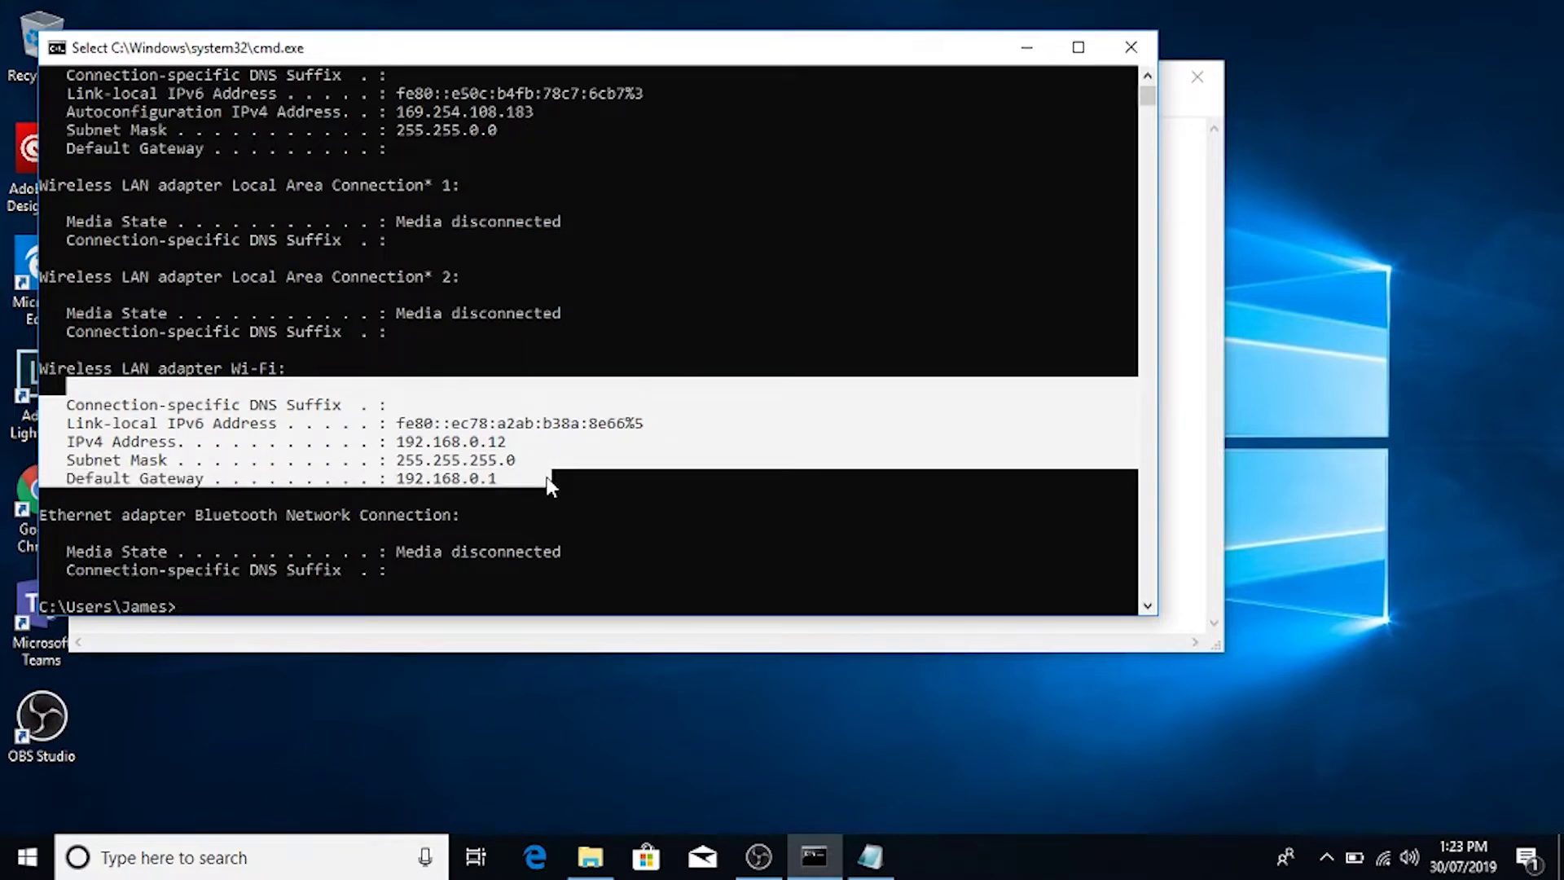
key(ctrl+c)
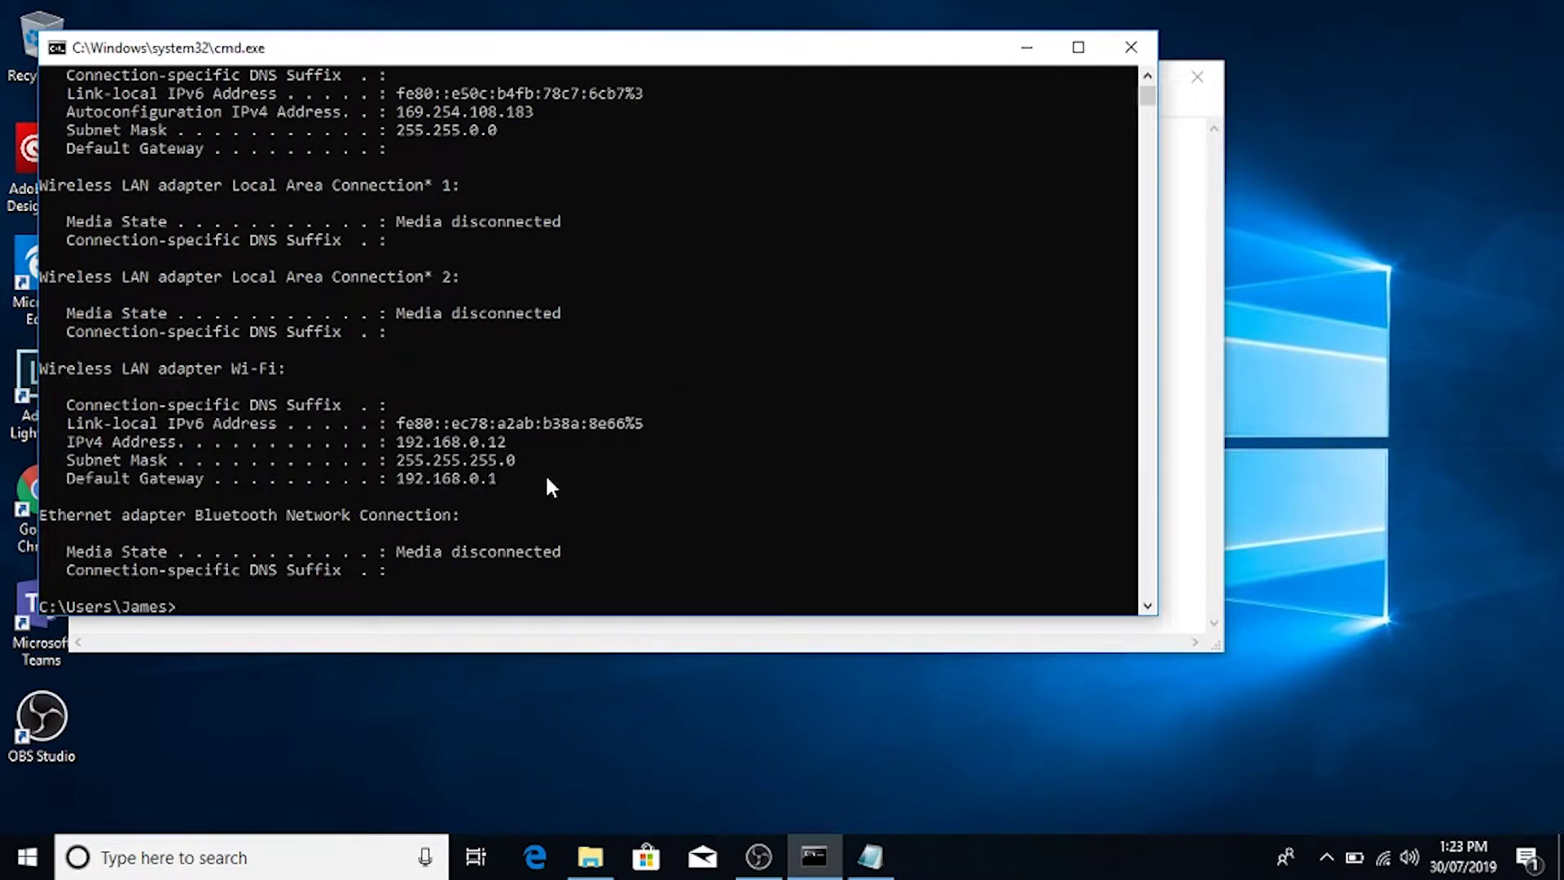
key(alt+Tab)
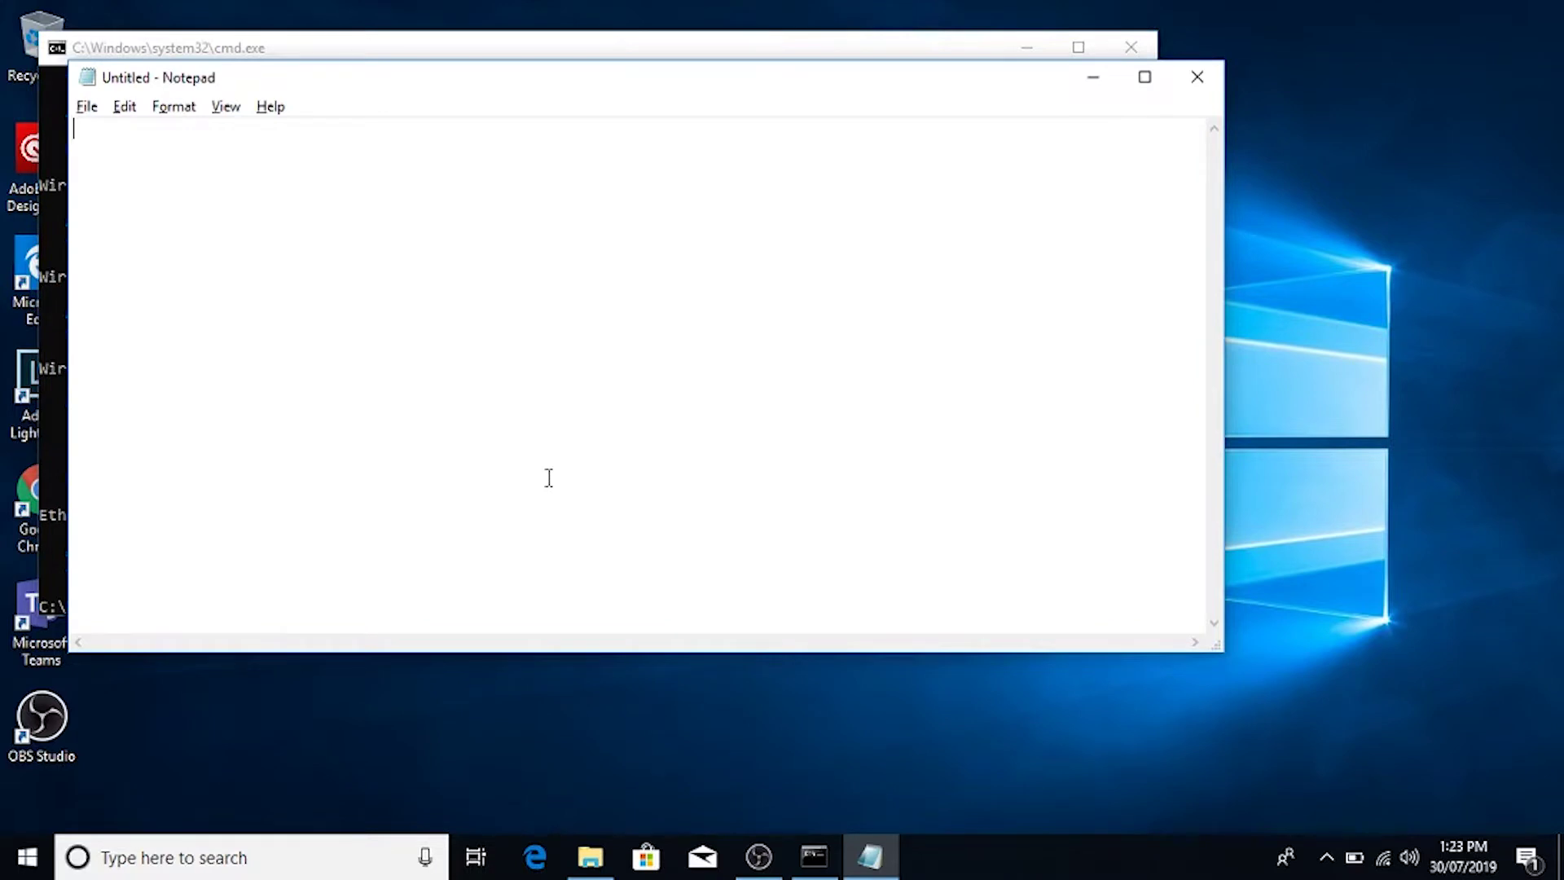
key(ctrl+v)
click(125, 106)
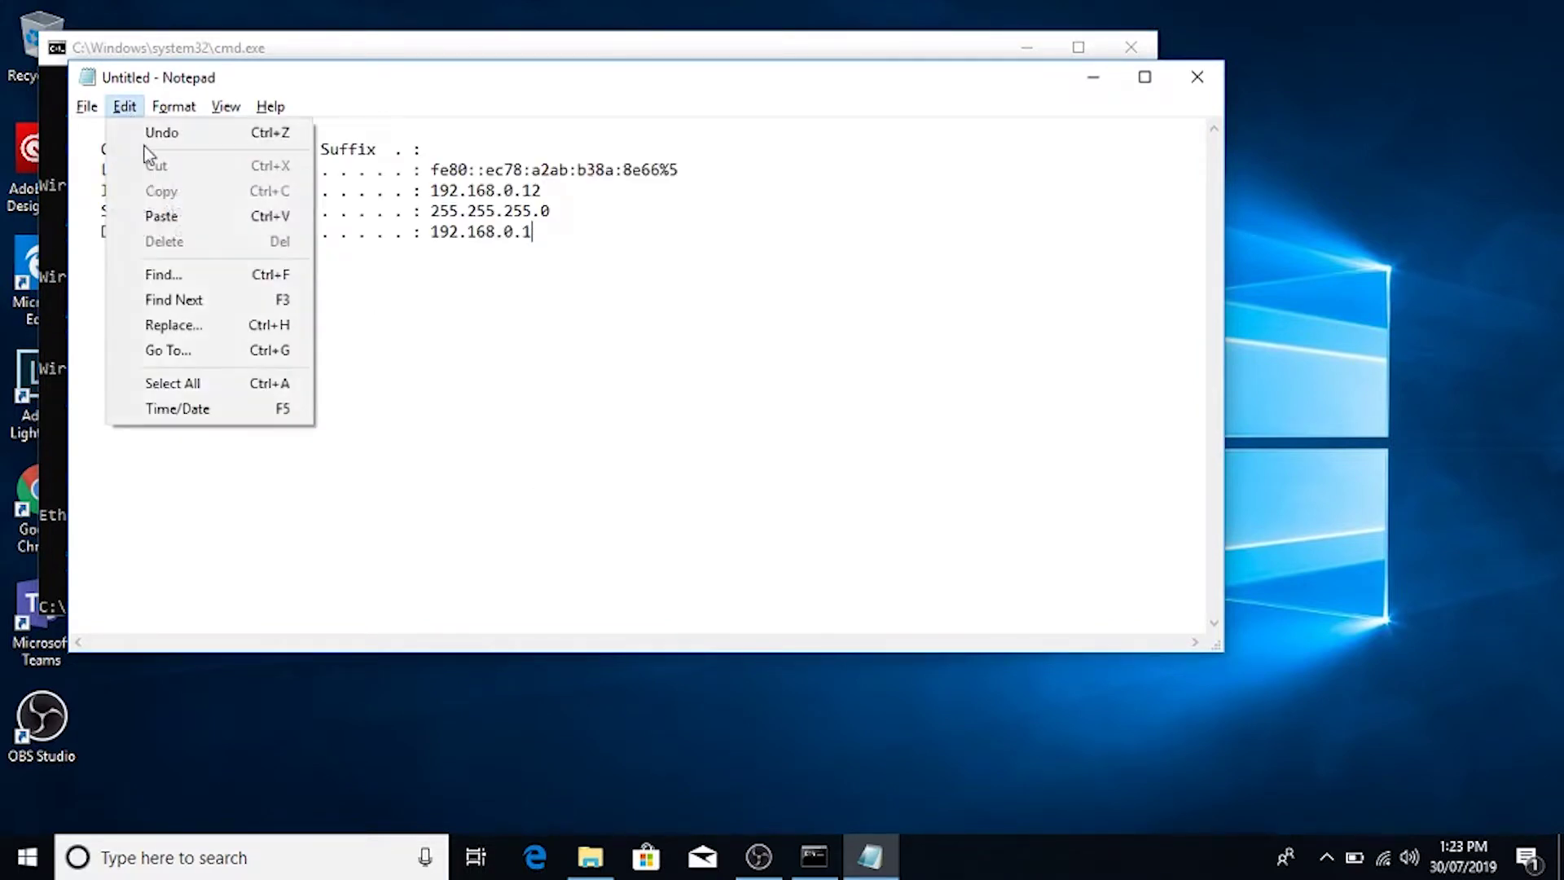
click(752, 269)
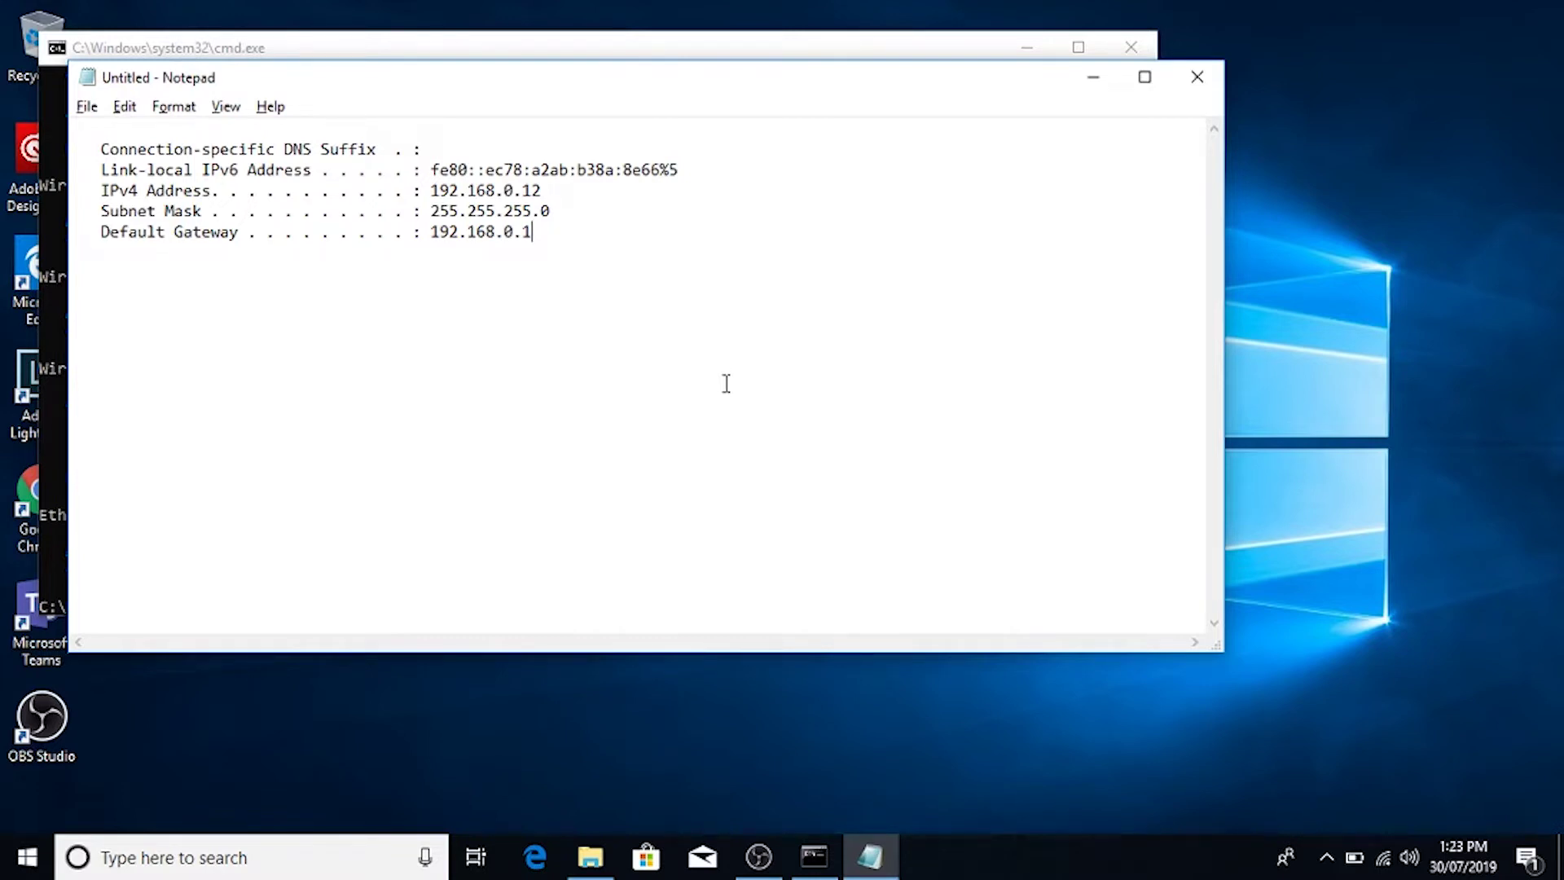
click(441, 737)
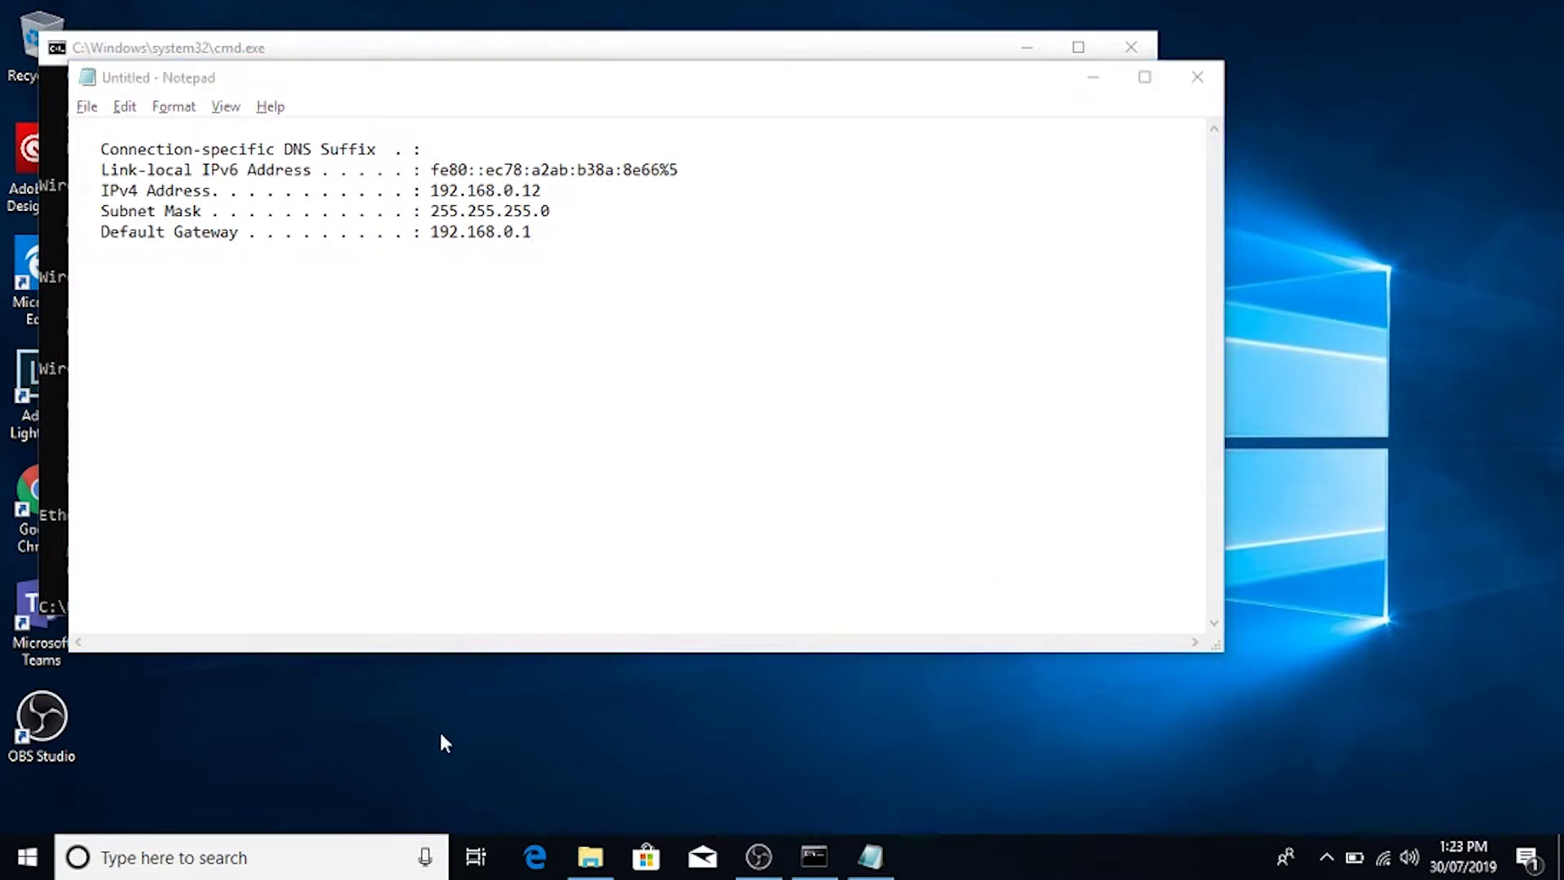
drag(441, 737, 260, 780)
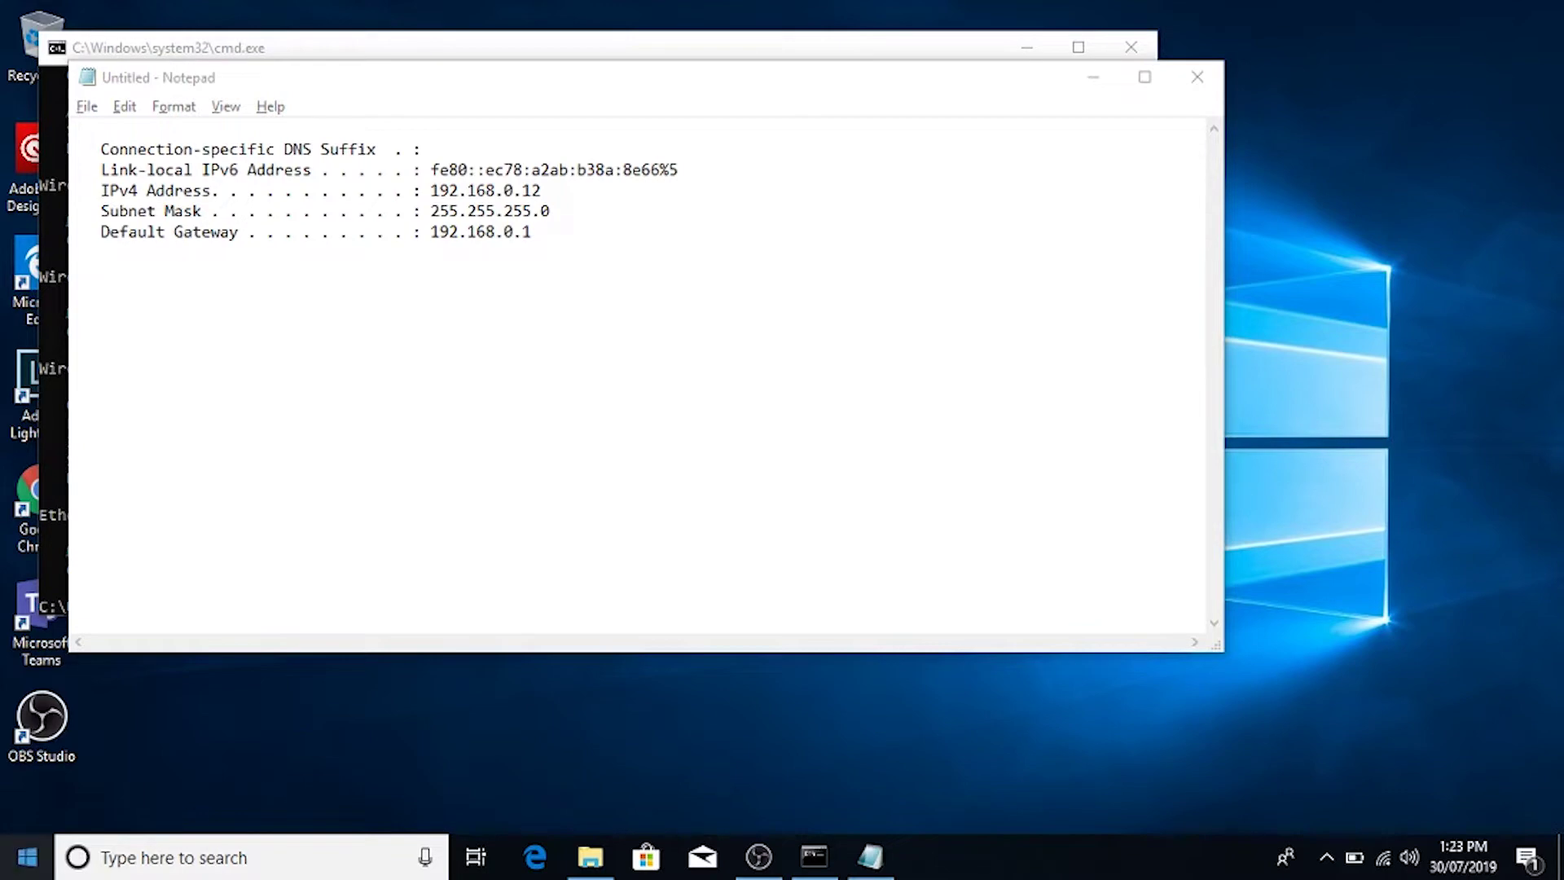
Step: Open Control Panel in small-icon view and go to Network and Sharing Center
key(super)
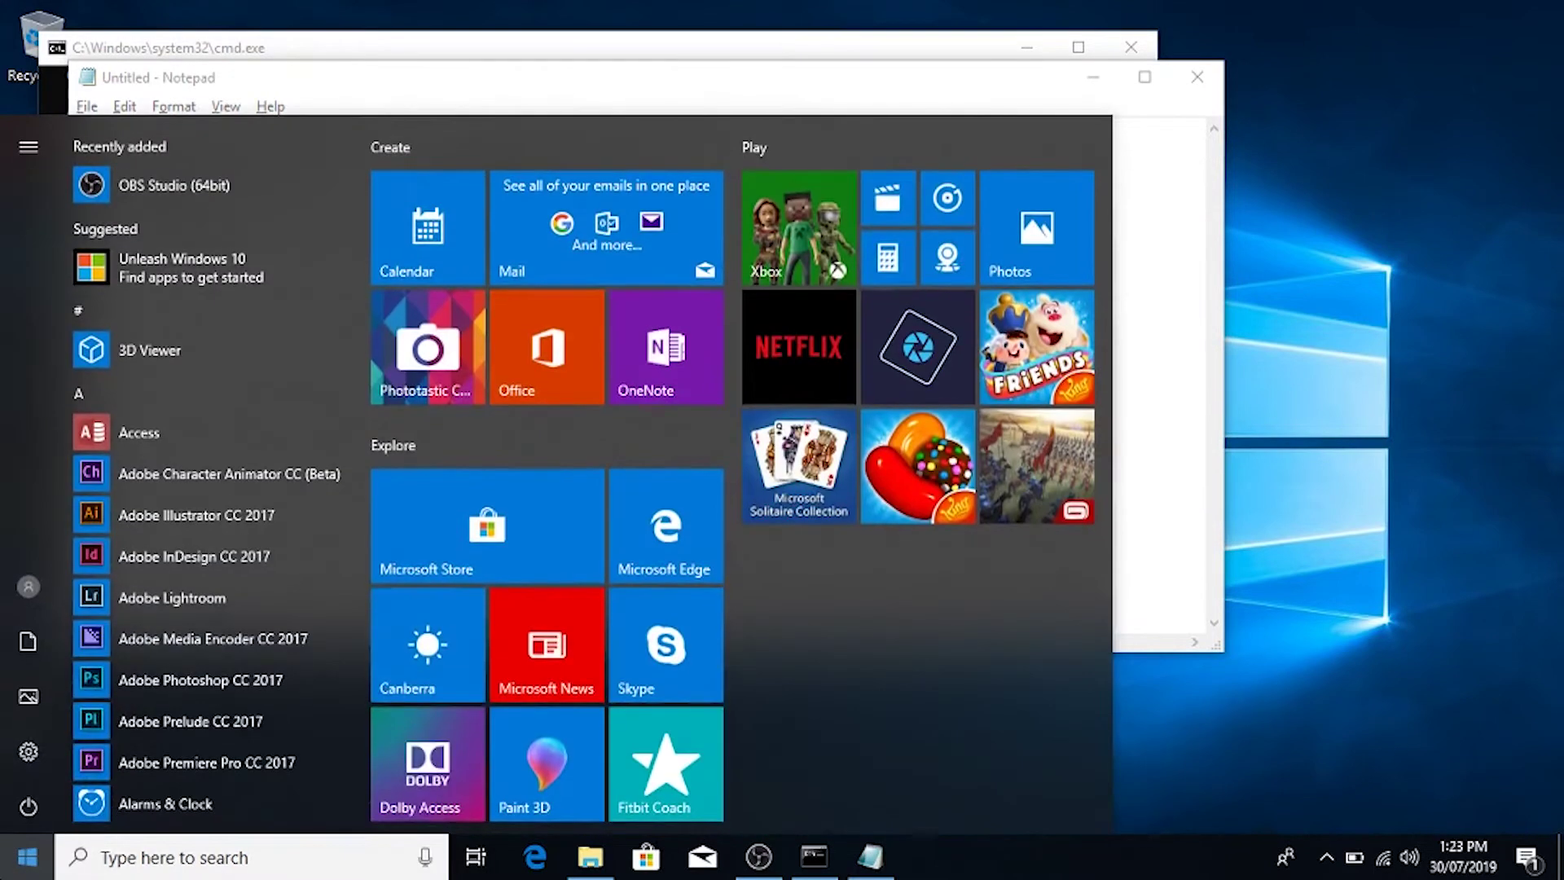
text(control panel)
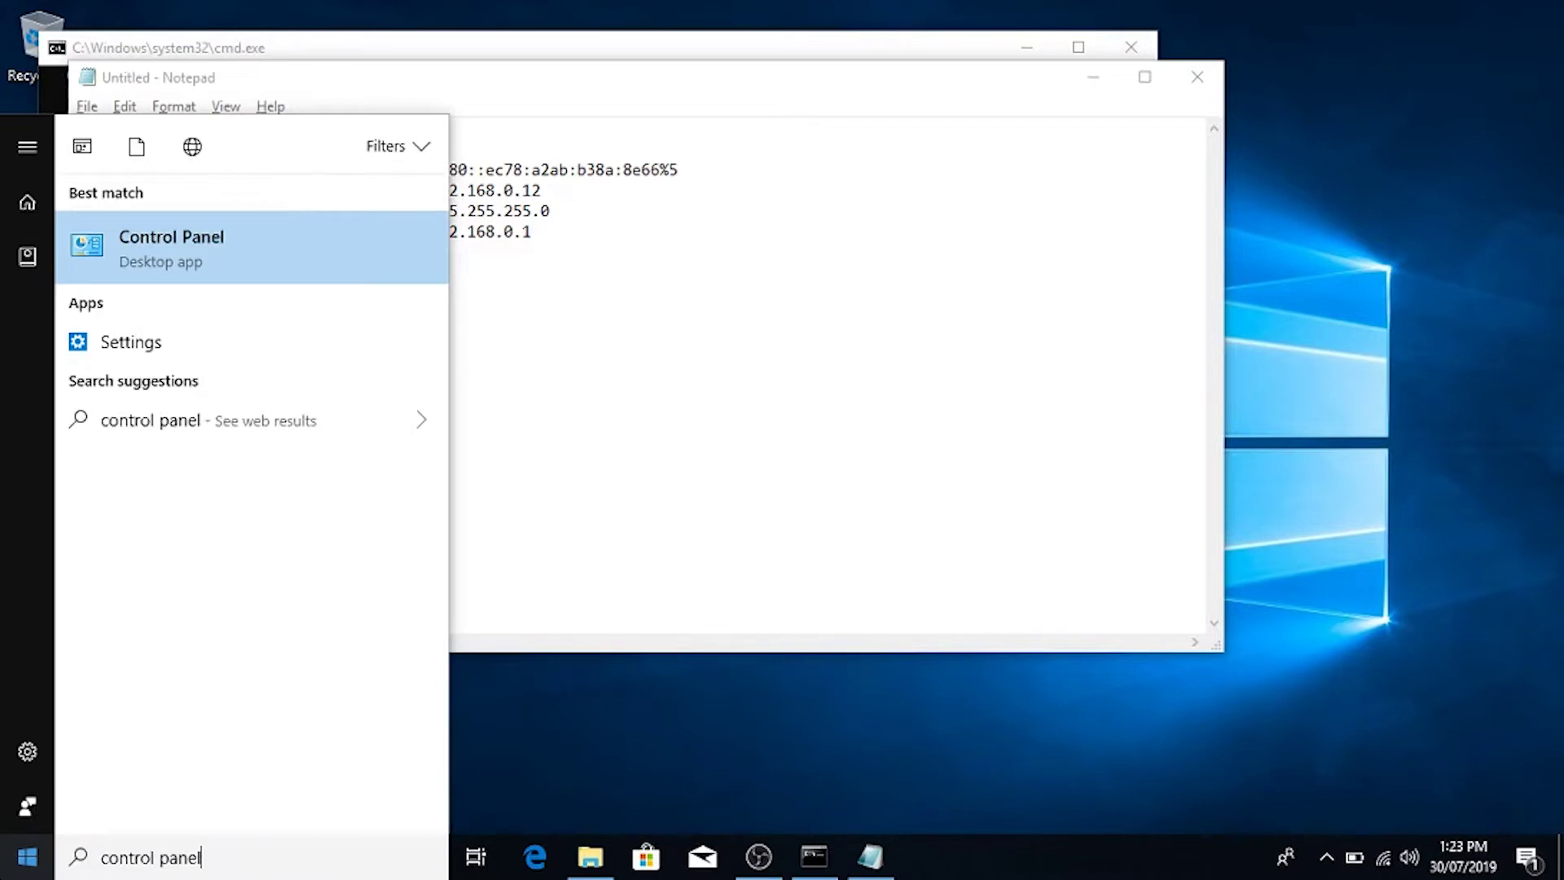
key(Return)
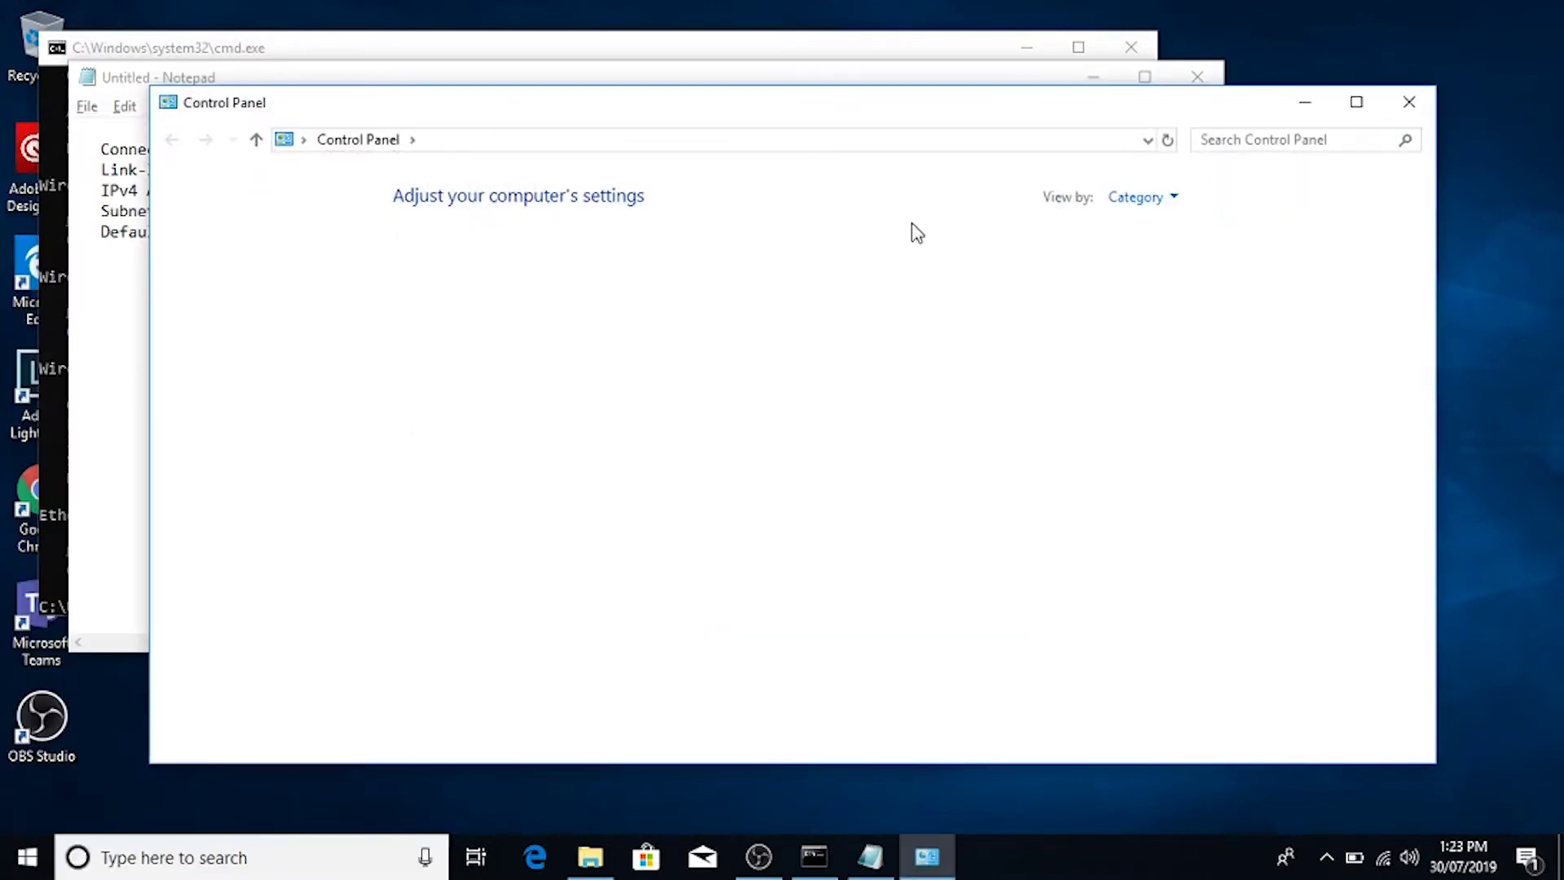
click(1150, 202)
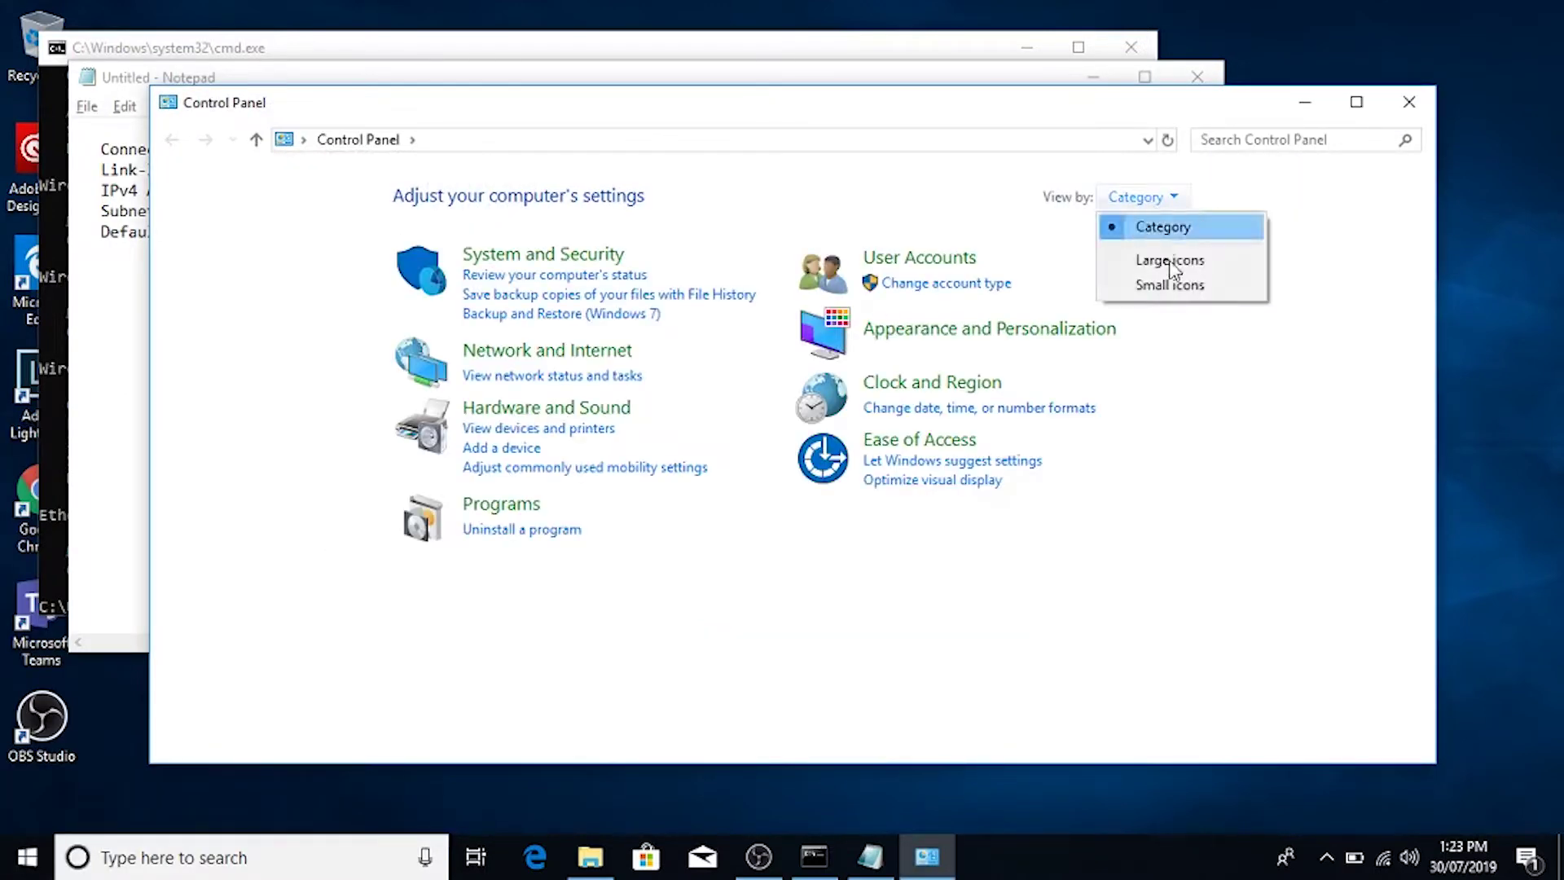
click(1167, 282)
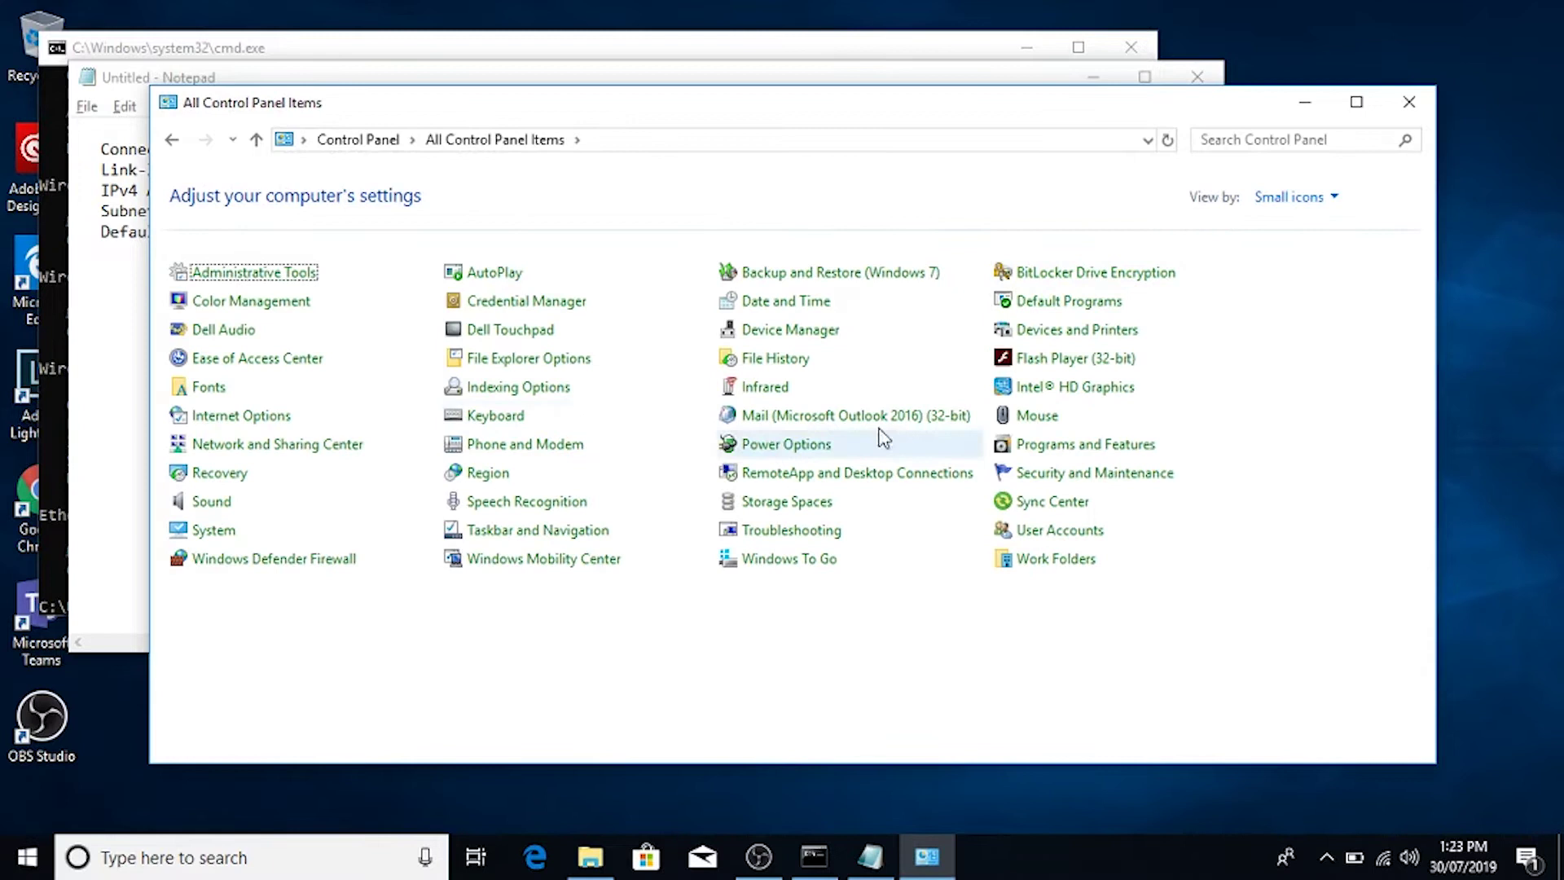
click(250, 448)
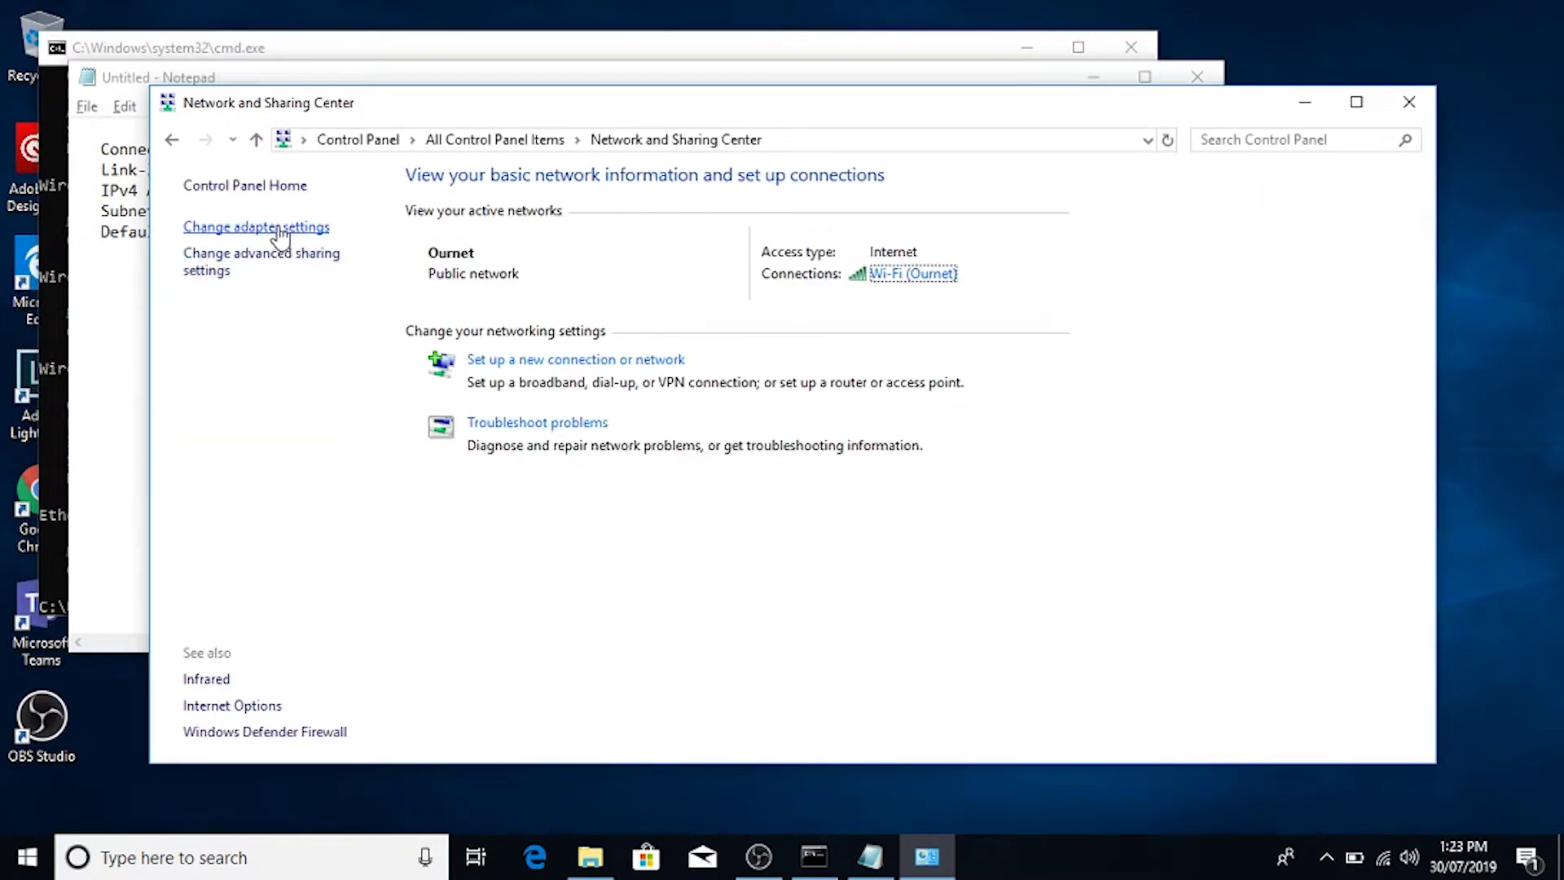
Step: Open the Wi-Fi adapter's properties and select Internet Protocol Version 4 (TCP/IPv4)
click(279, 230)
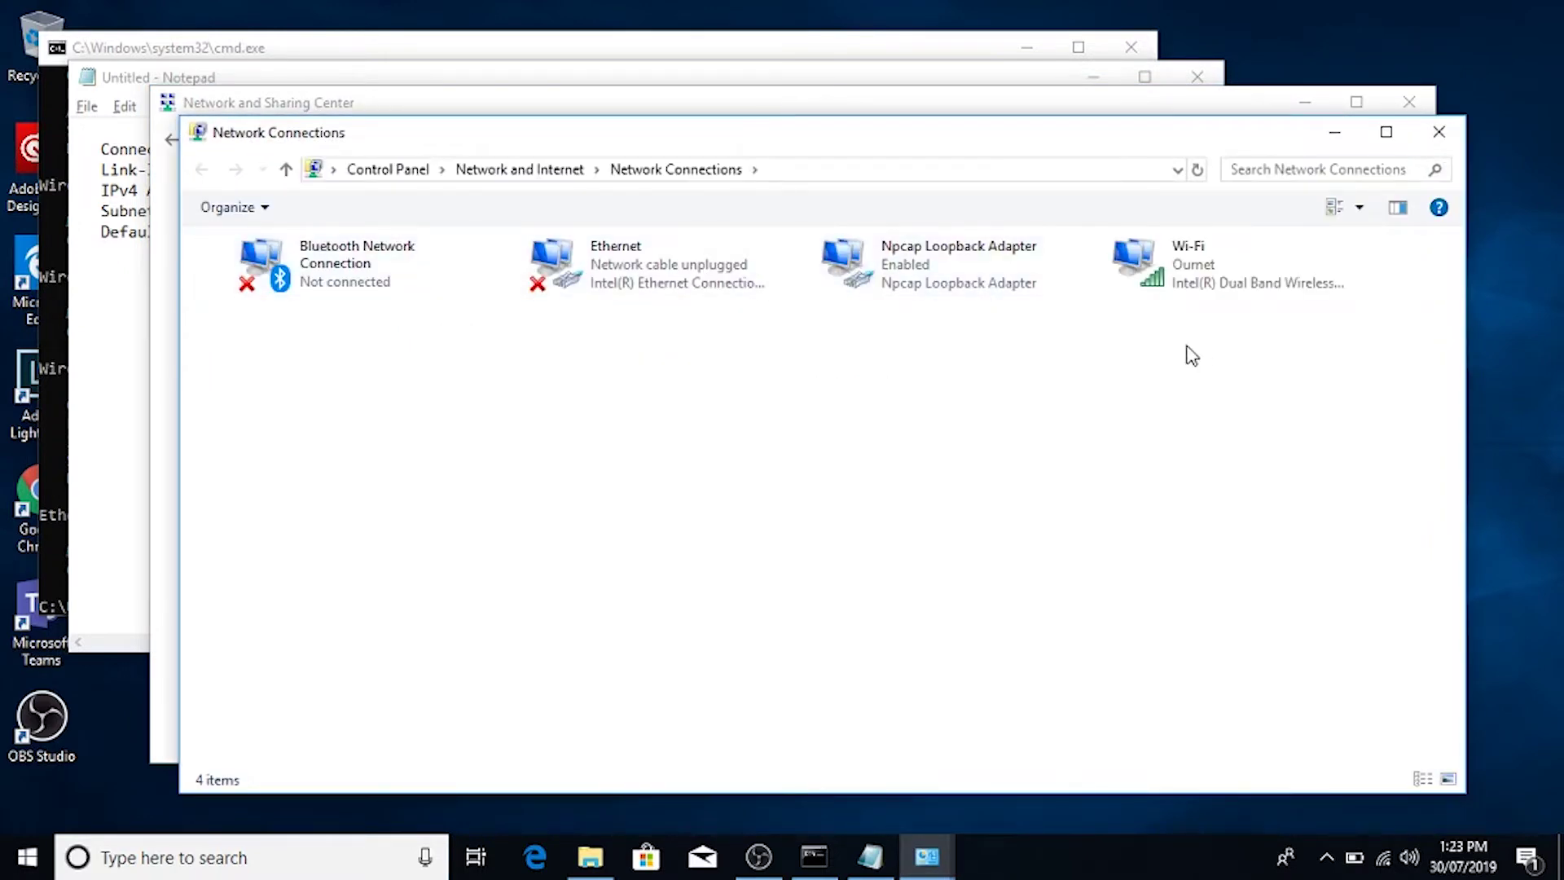
click(1235, 281)
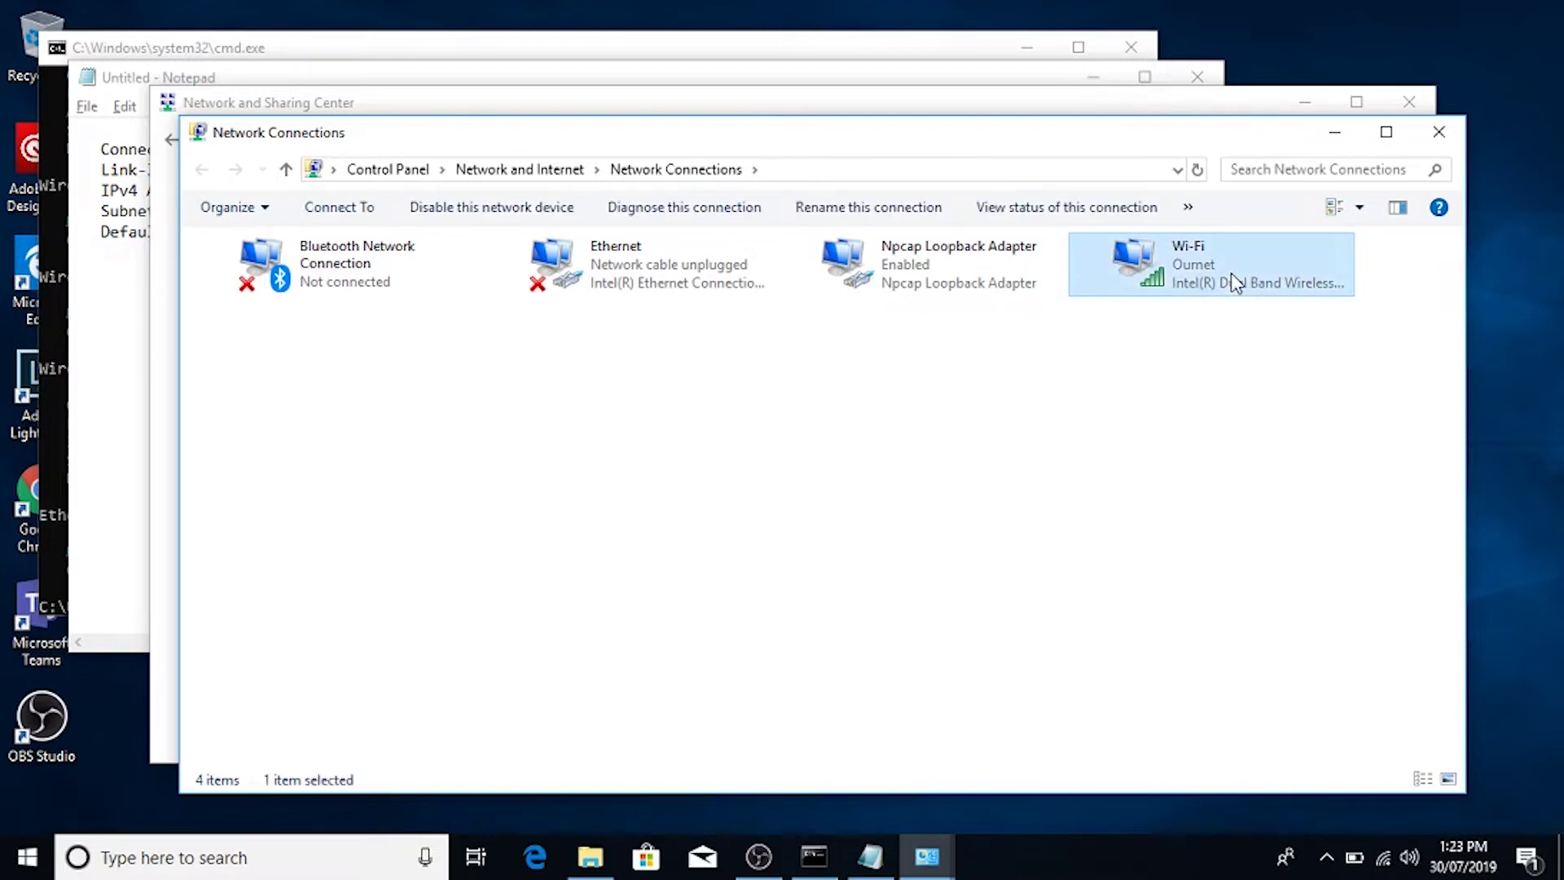
double_click(1234, 277)
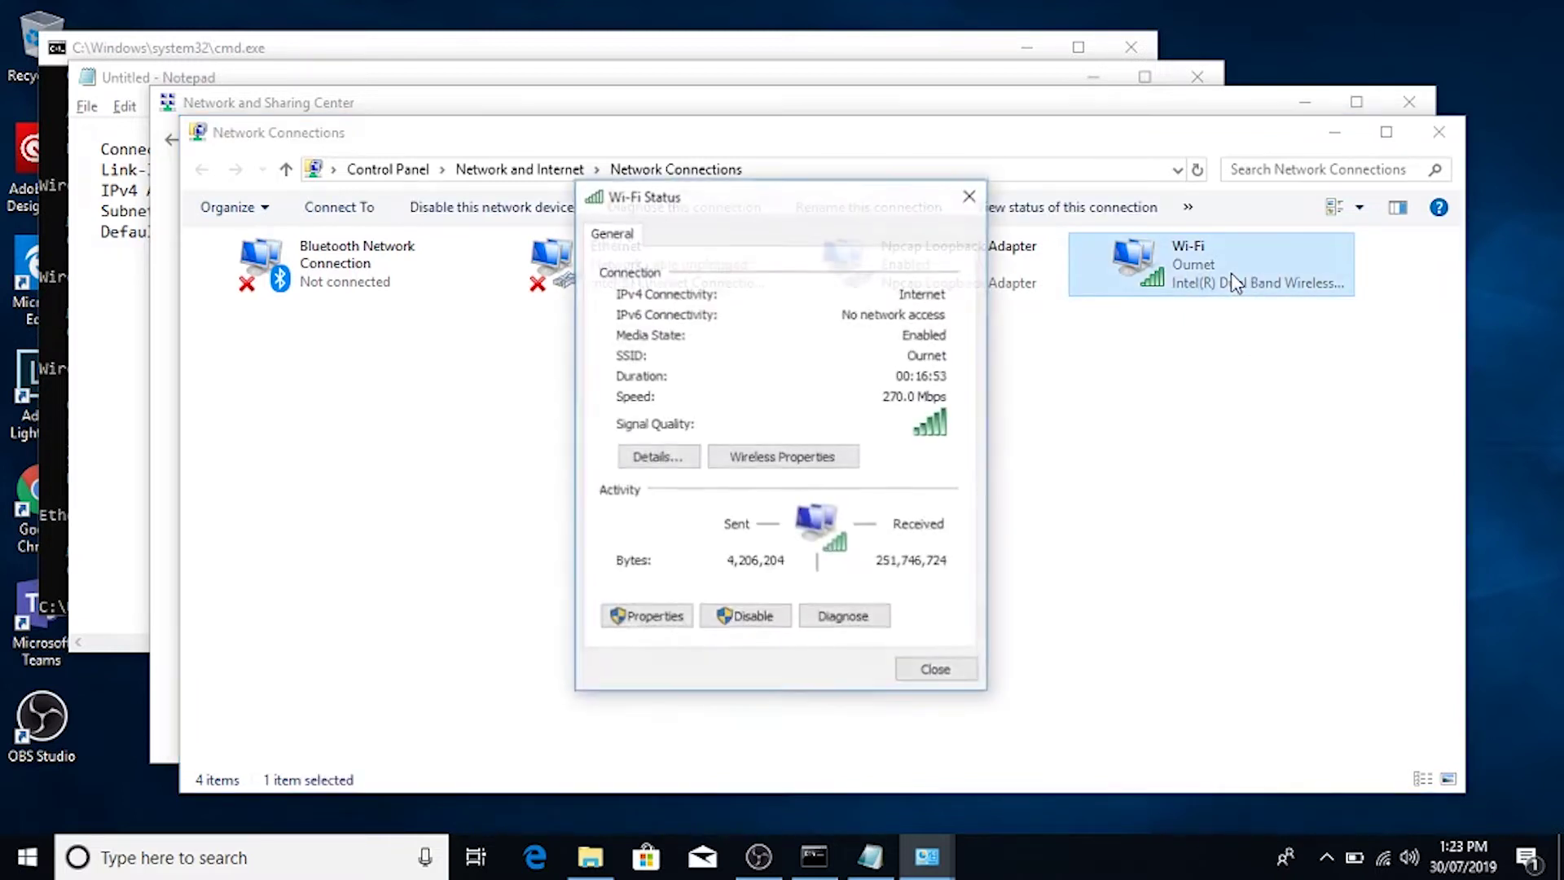
click(643, 617)
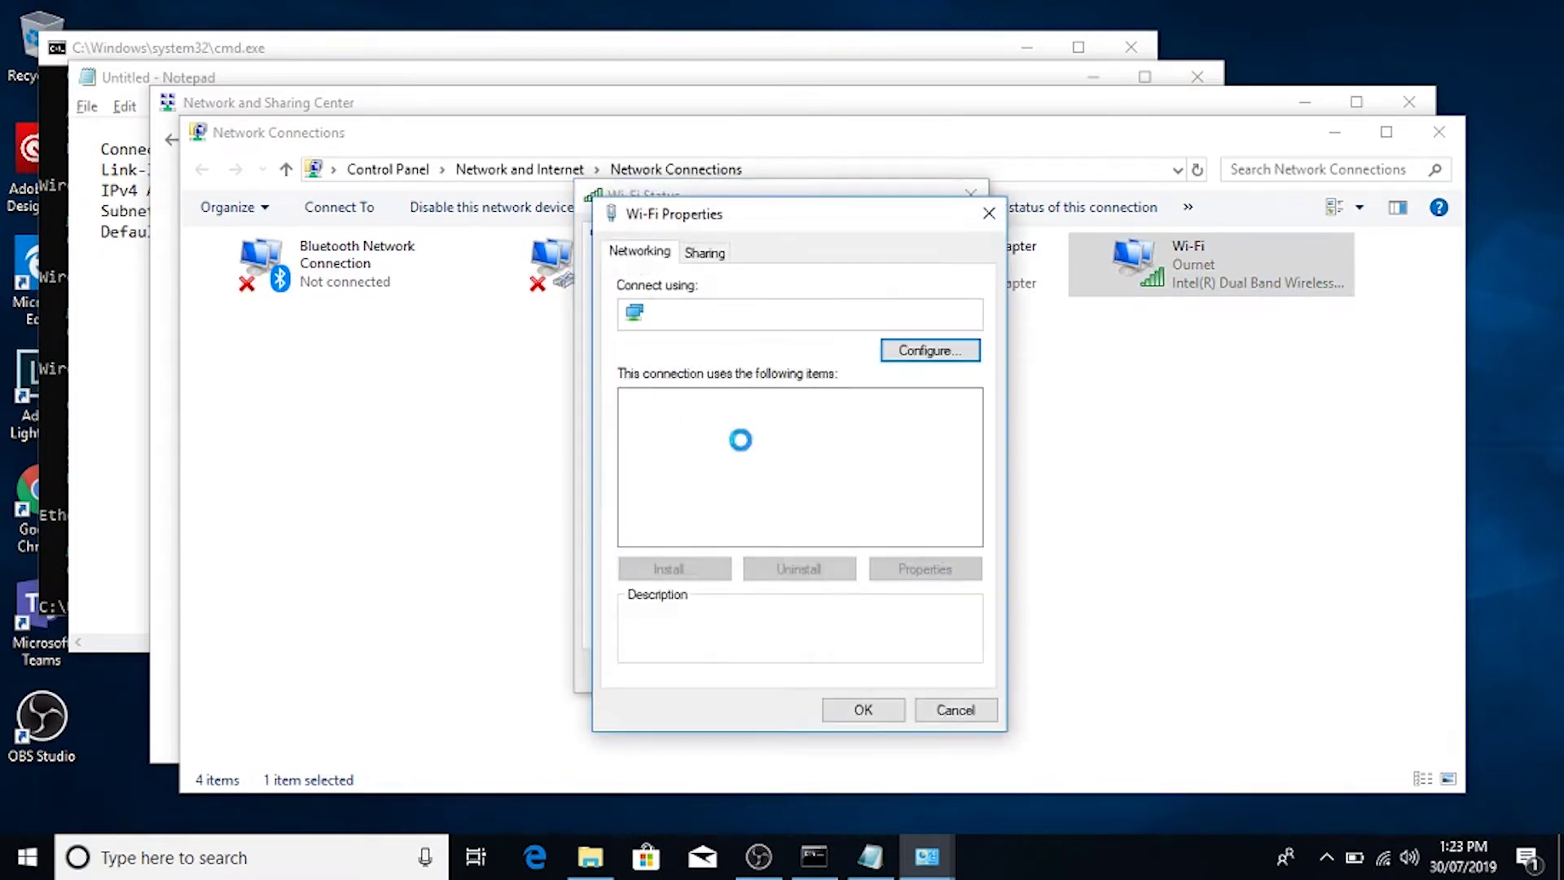
drag(972, 452, 972, 489)
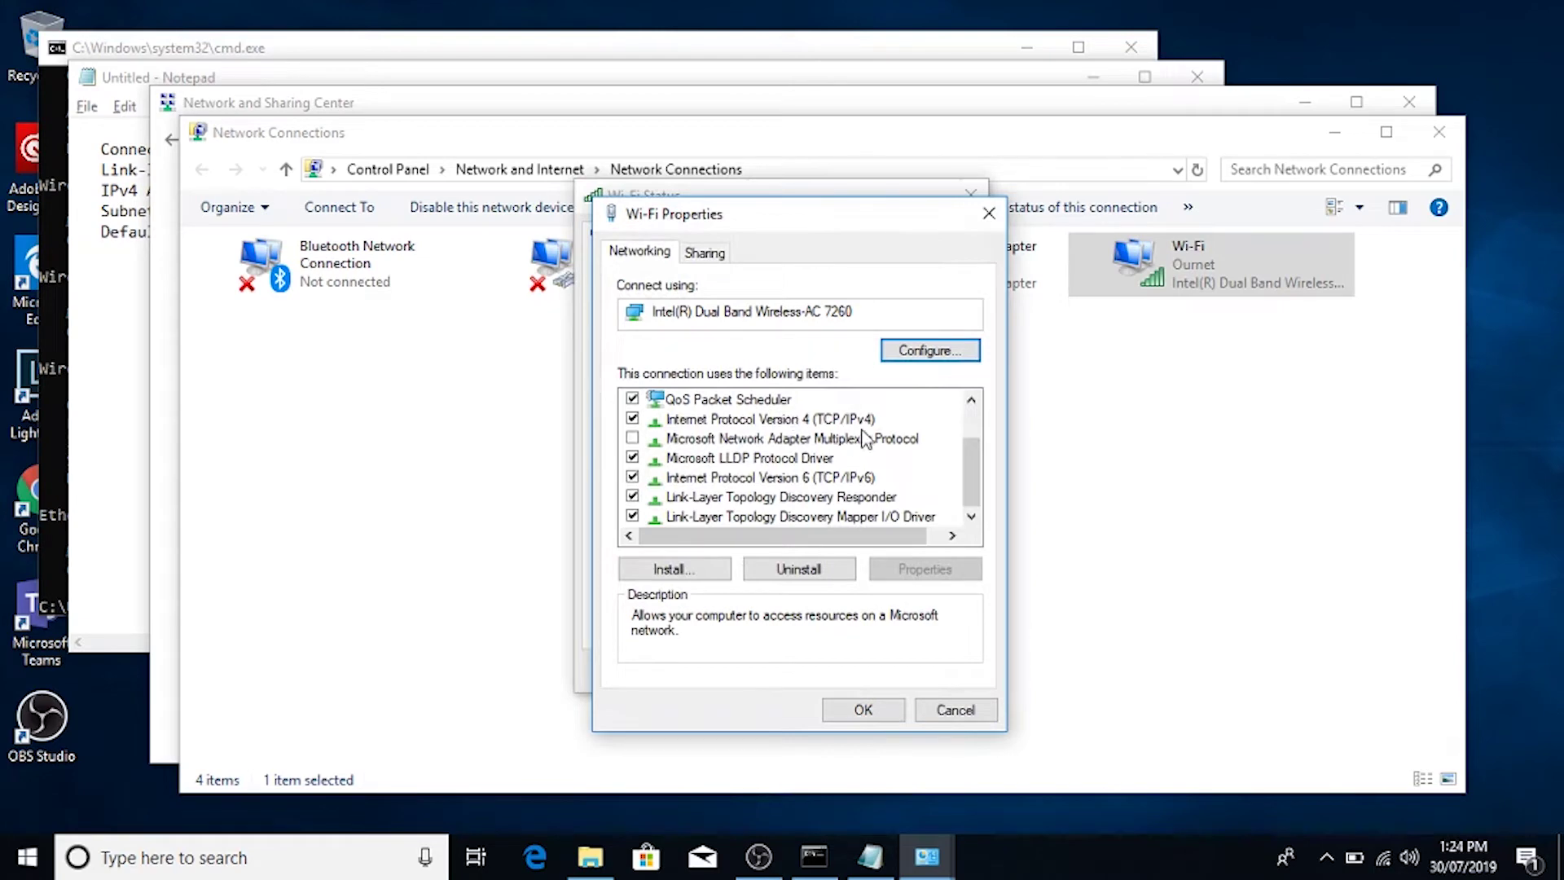
click(854, 420)
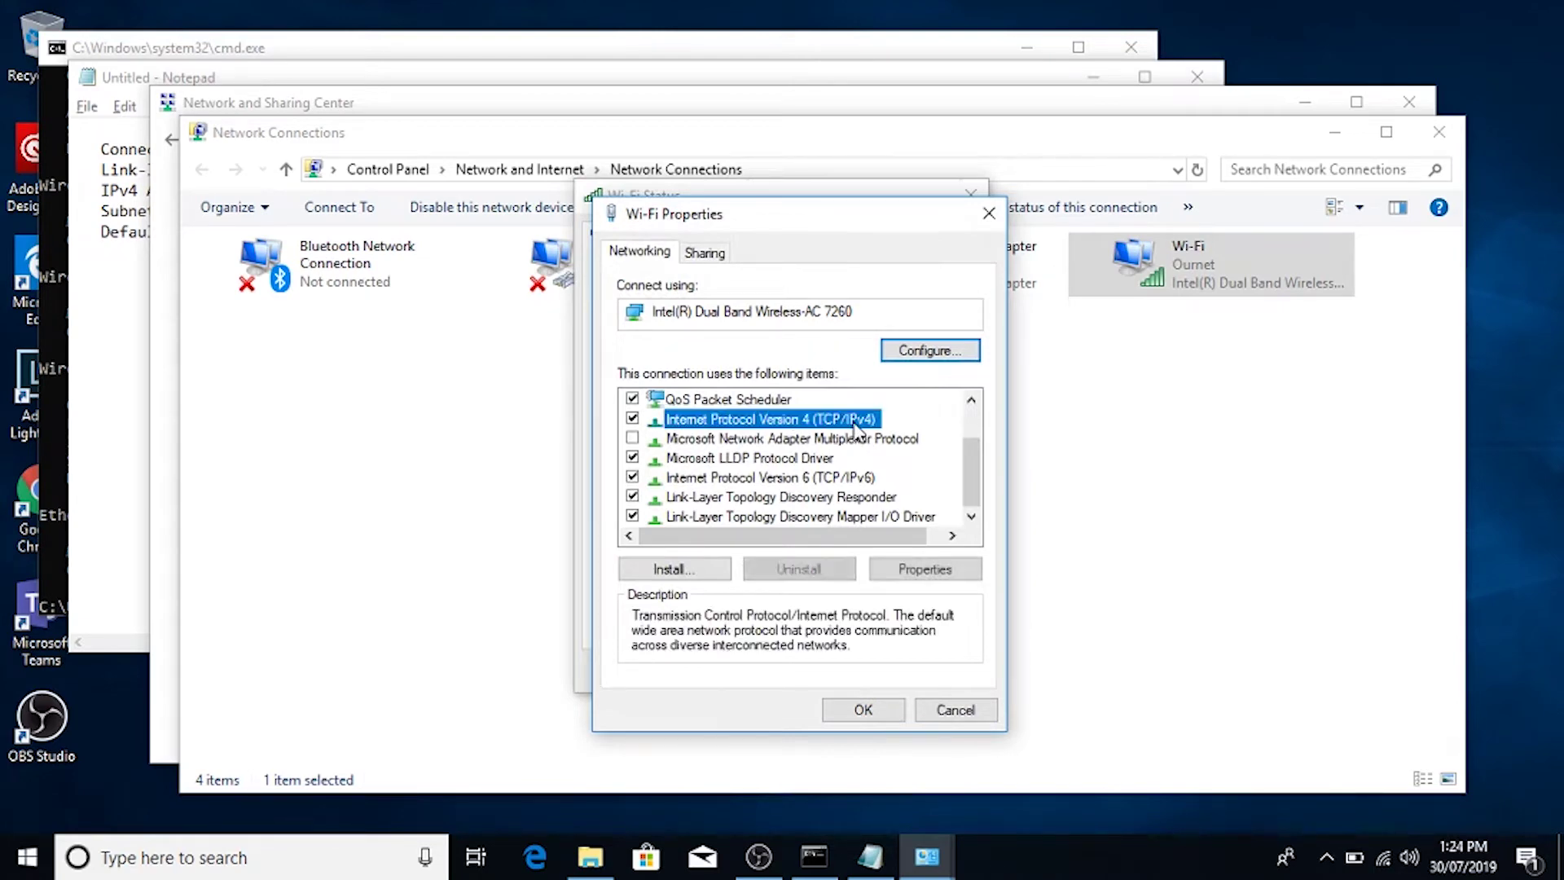
Step: Give IPv4 a fixed address 192.168.0.12, mask 255.255.255.0, gateway 192.168.0.1
click(927, 569)
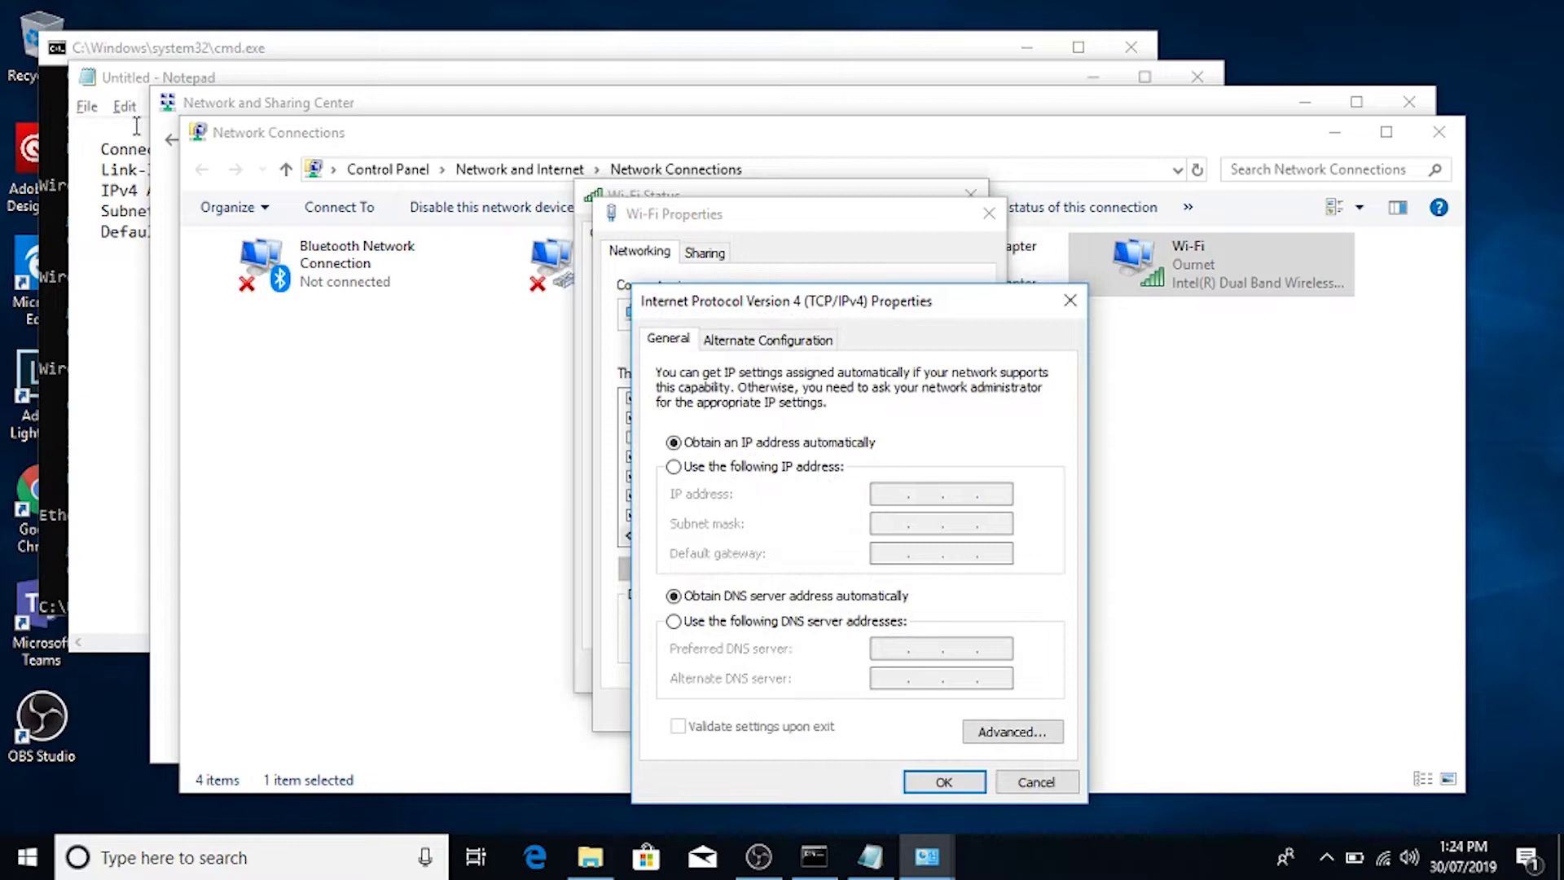
click(130, 82)
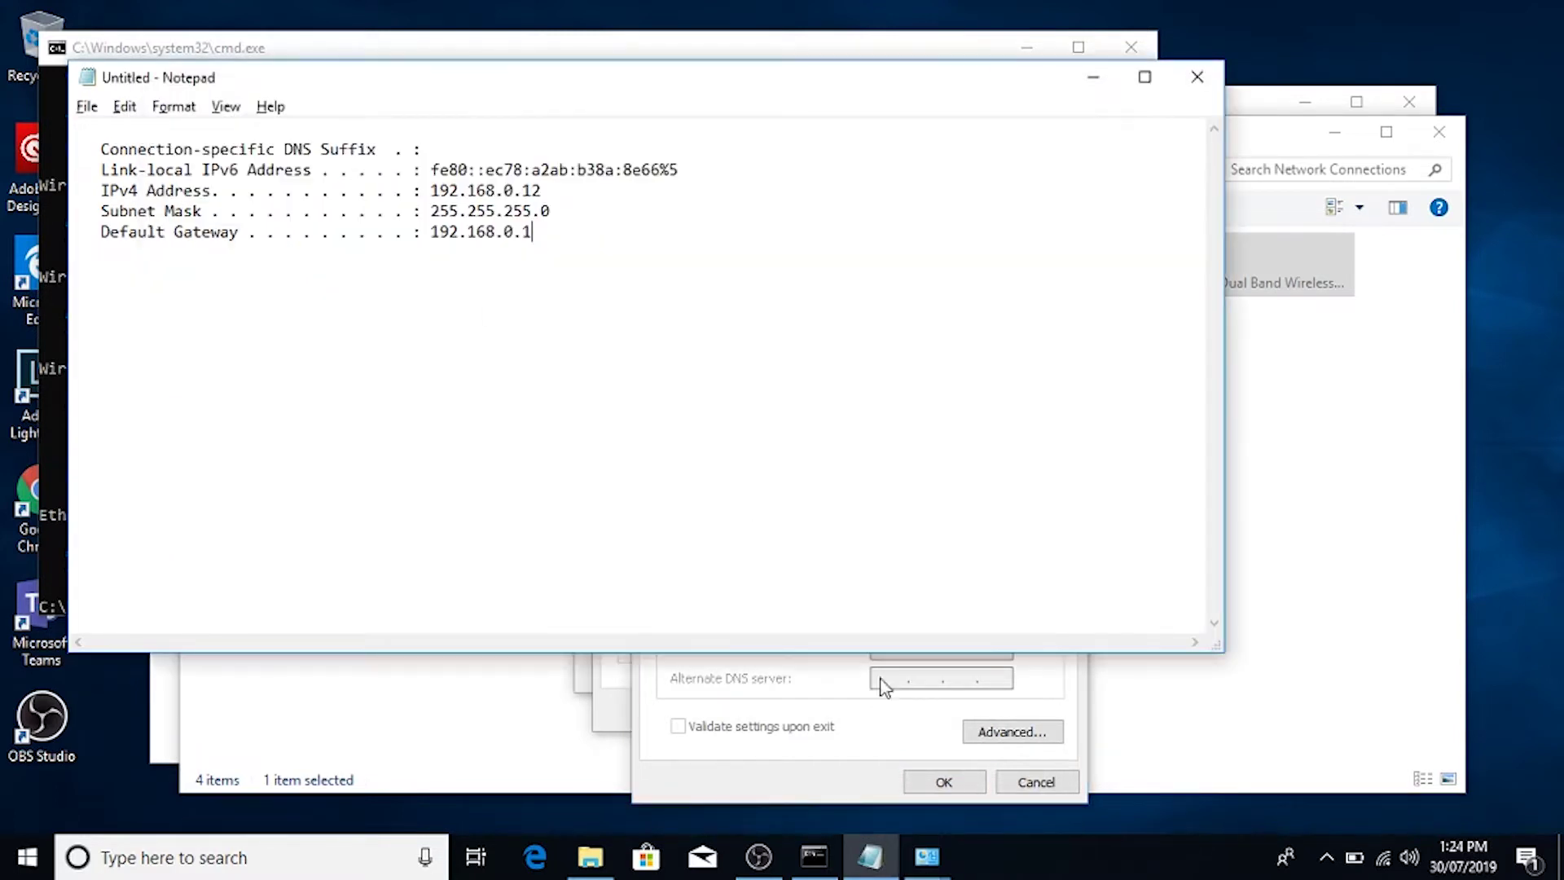
click(788, 759)
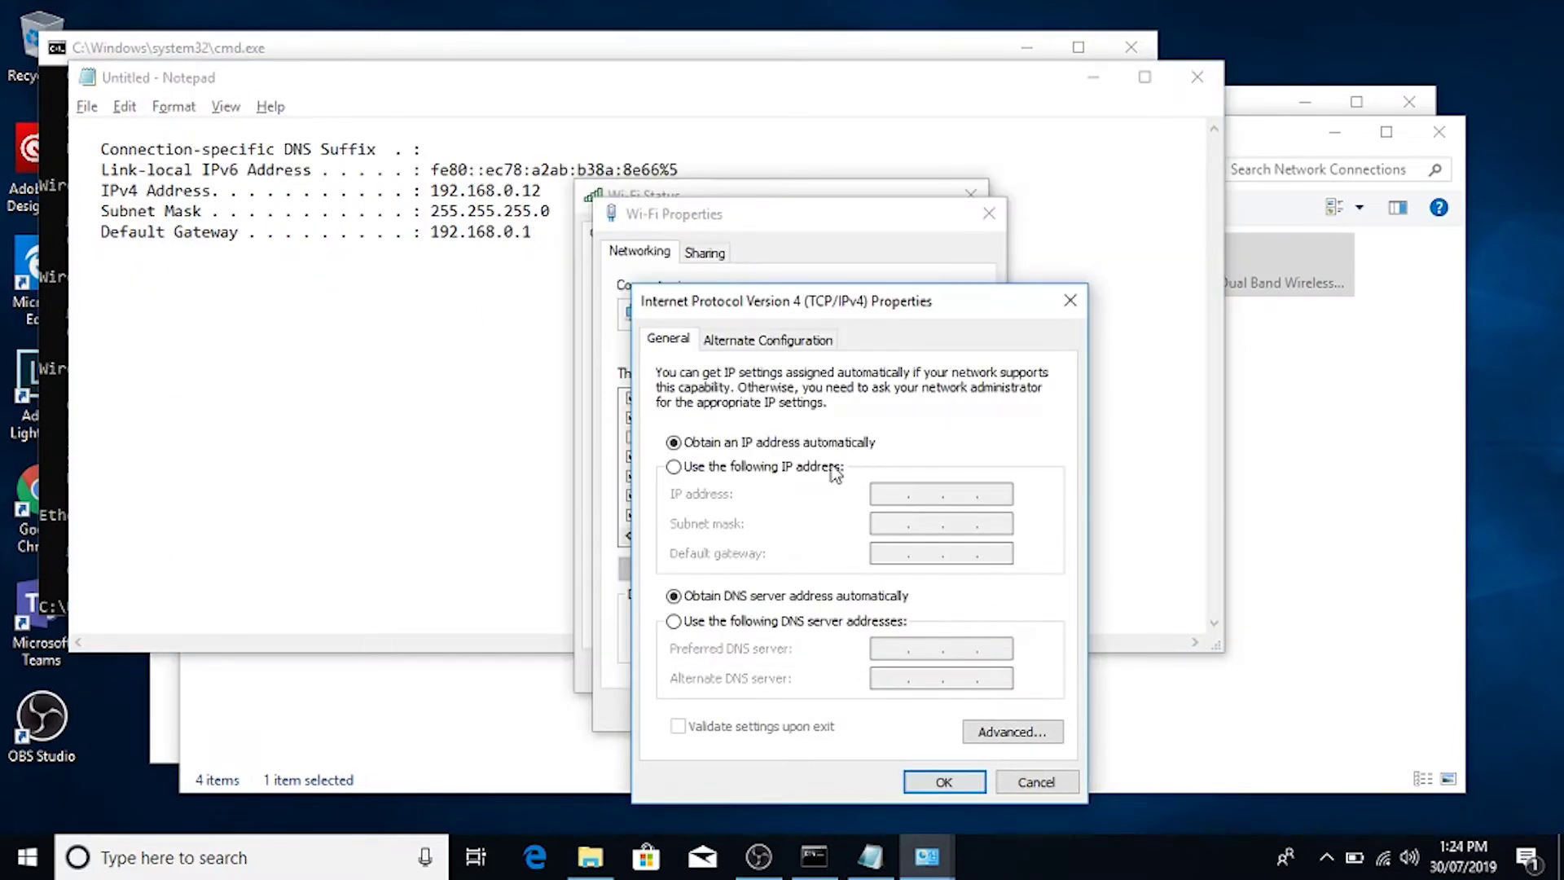
click(797, 468)
click(902, 499)
text(192 . 168 . 0 . )
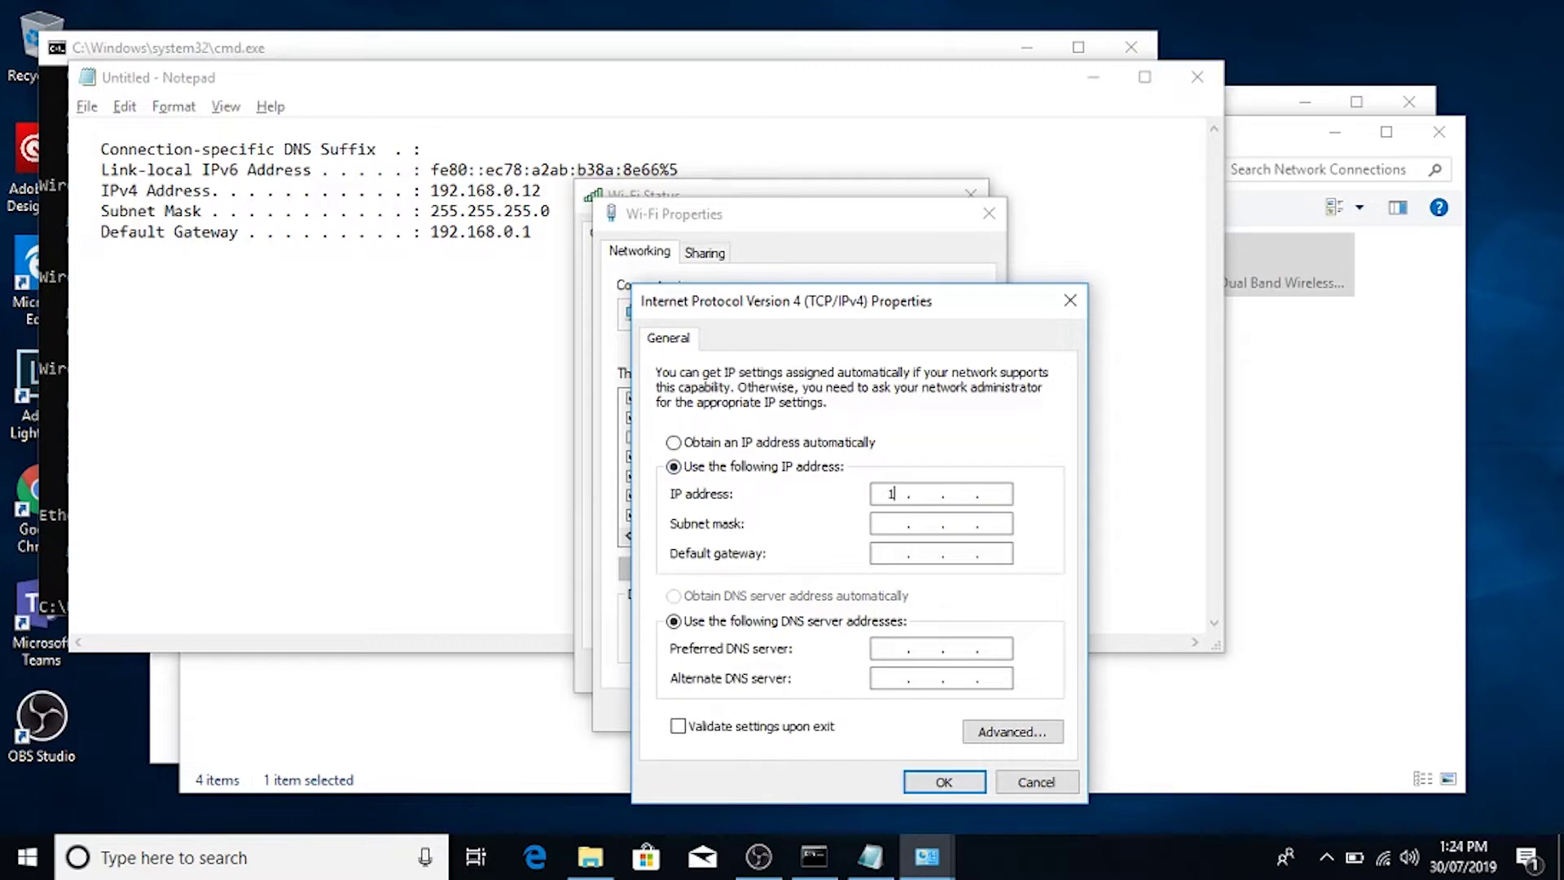
text(12)
key(Tab)
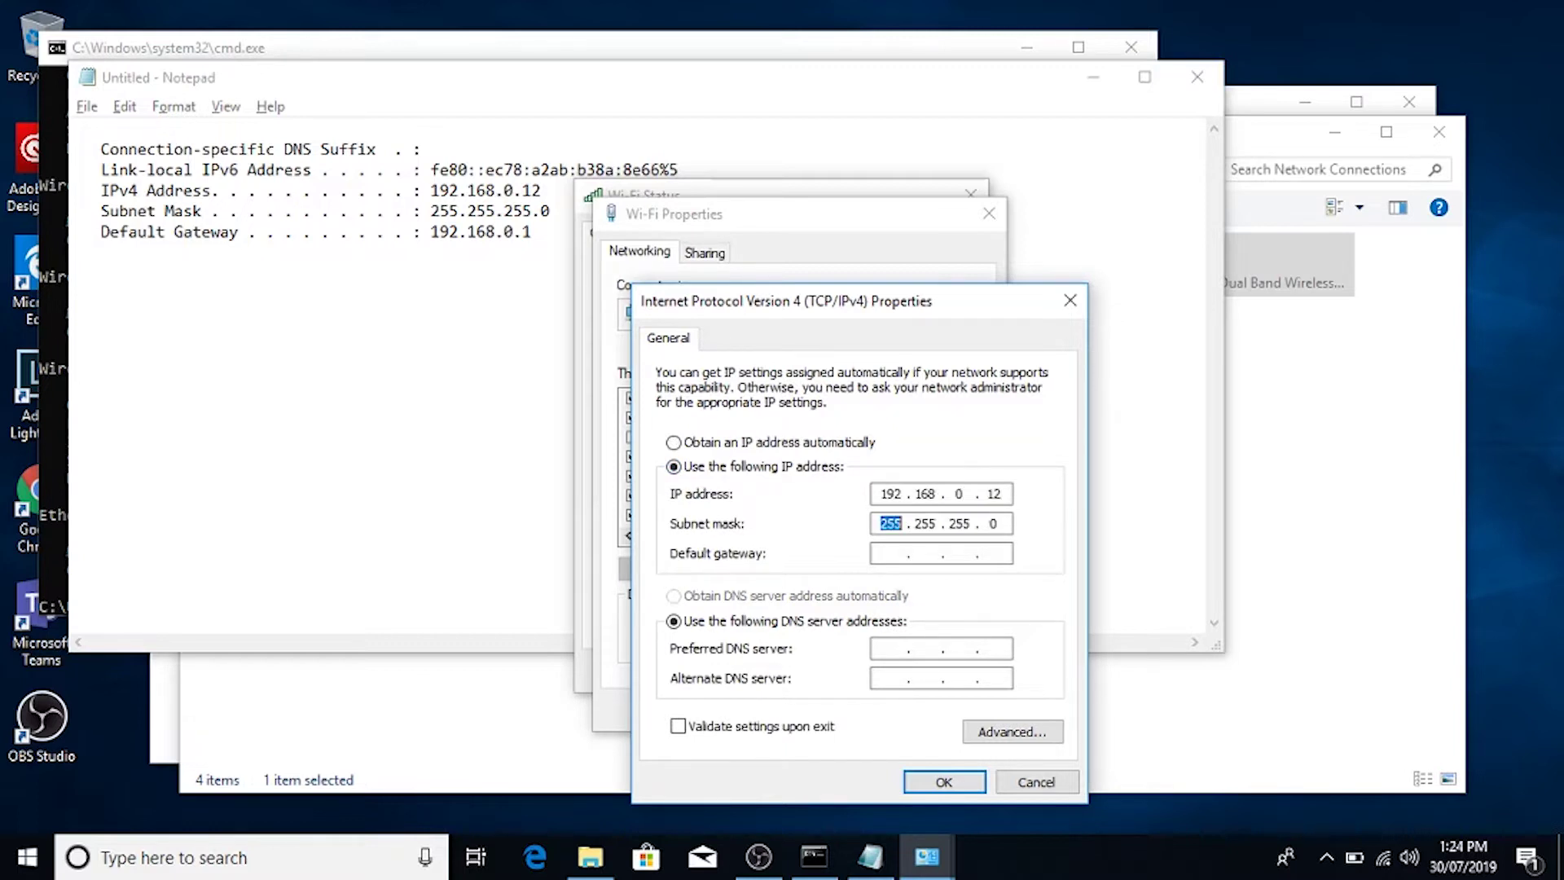
text(255)
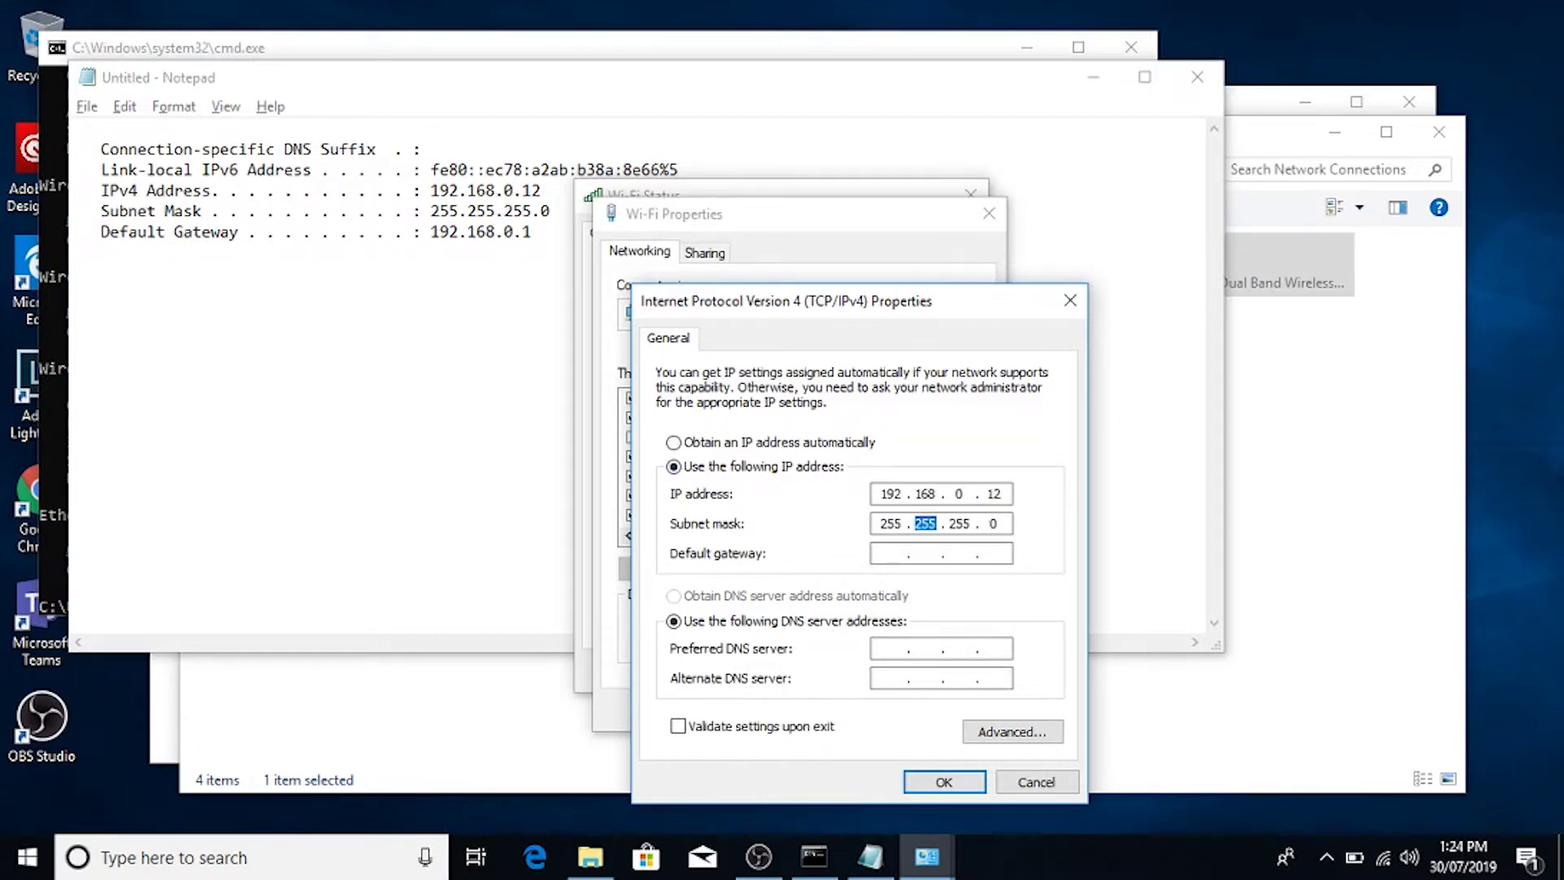
key(Tab)
text(192 . 168 . 0 . 1)
Step: Set DNS servers 192.168.0.1 and 8.8.8.8, save, and close the Wi-Fi dialogs
key(Tab)
key(Tab)
text(192.168.0.)
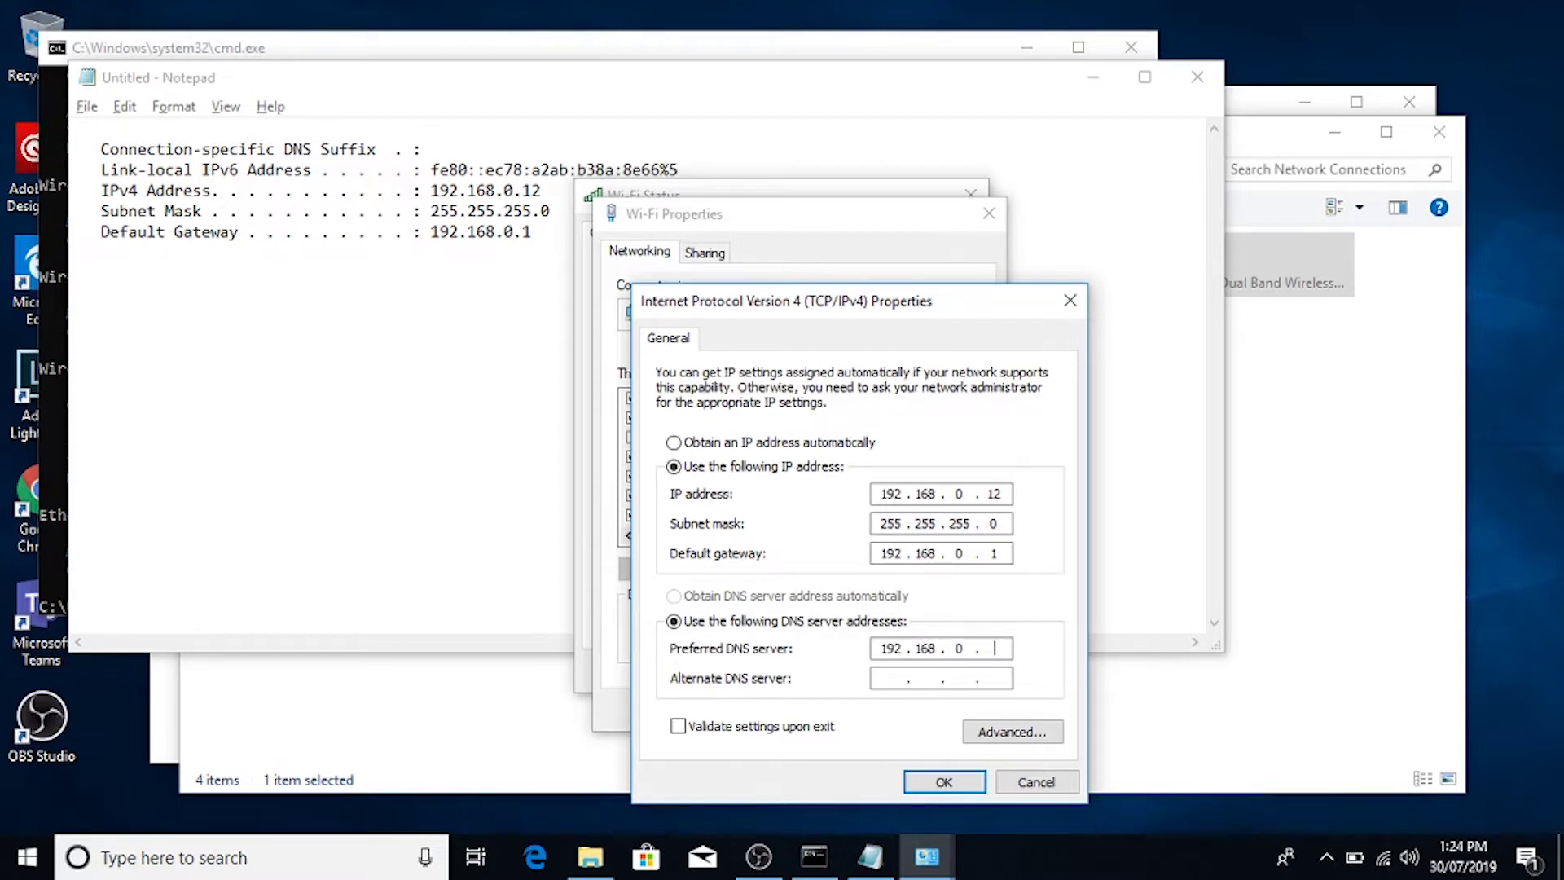
text(1)
click(890, 678)
text(8.8.8.8)
click(958, 779)
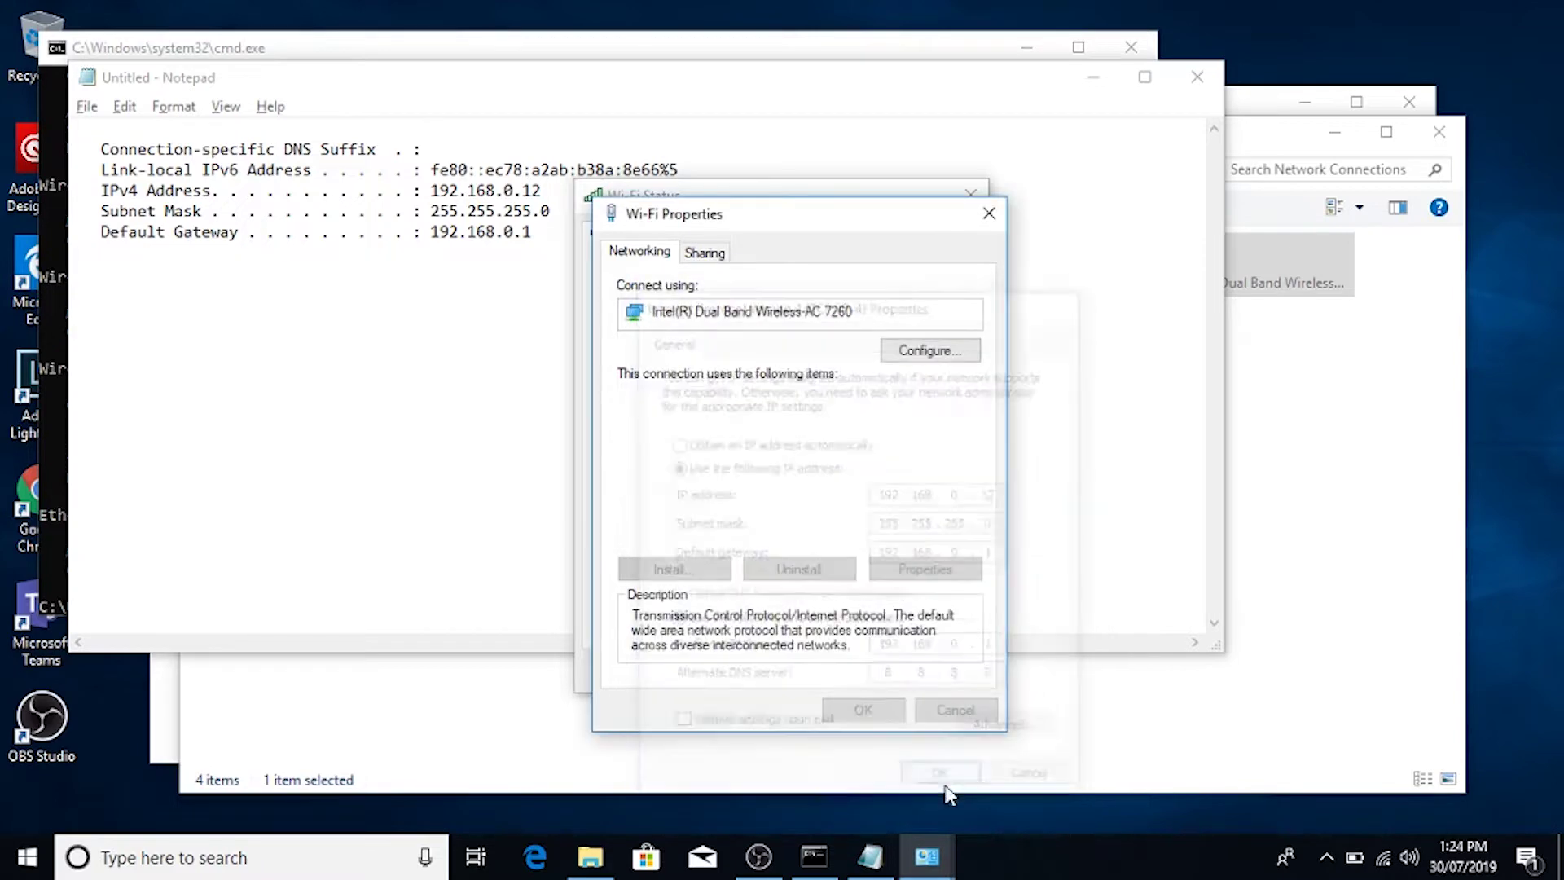
click(882, 717)
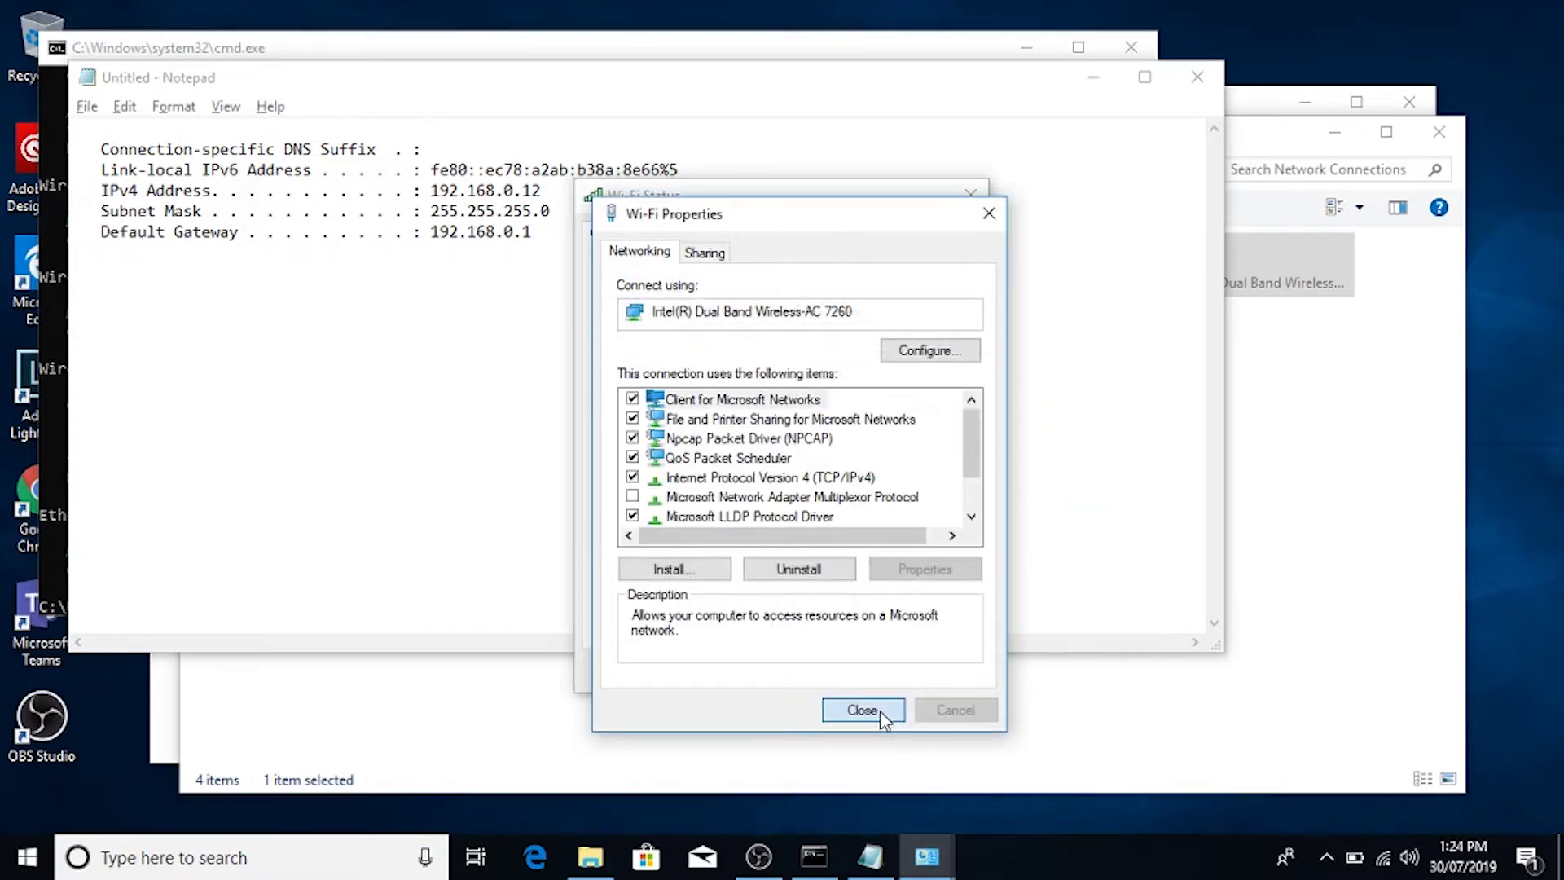
click(926, 675)
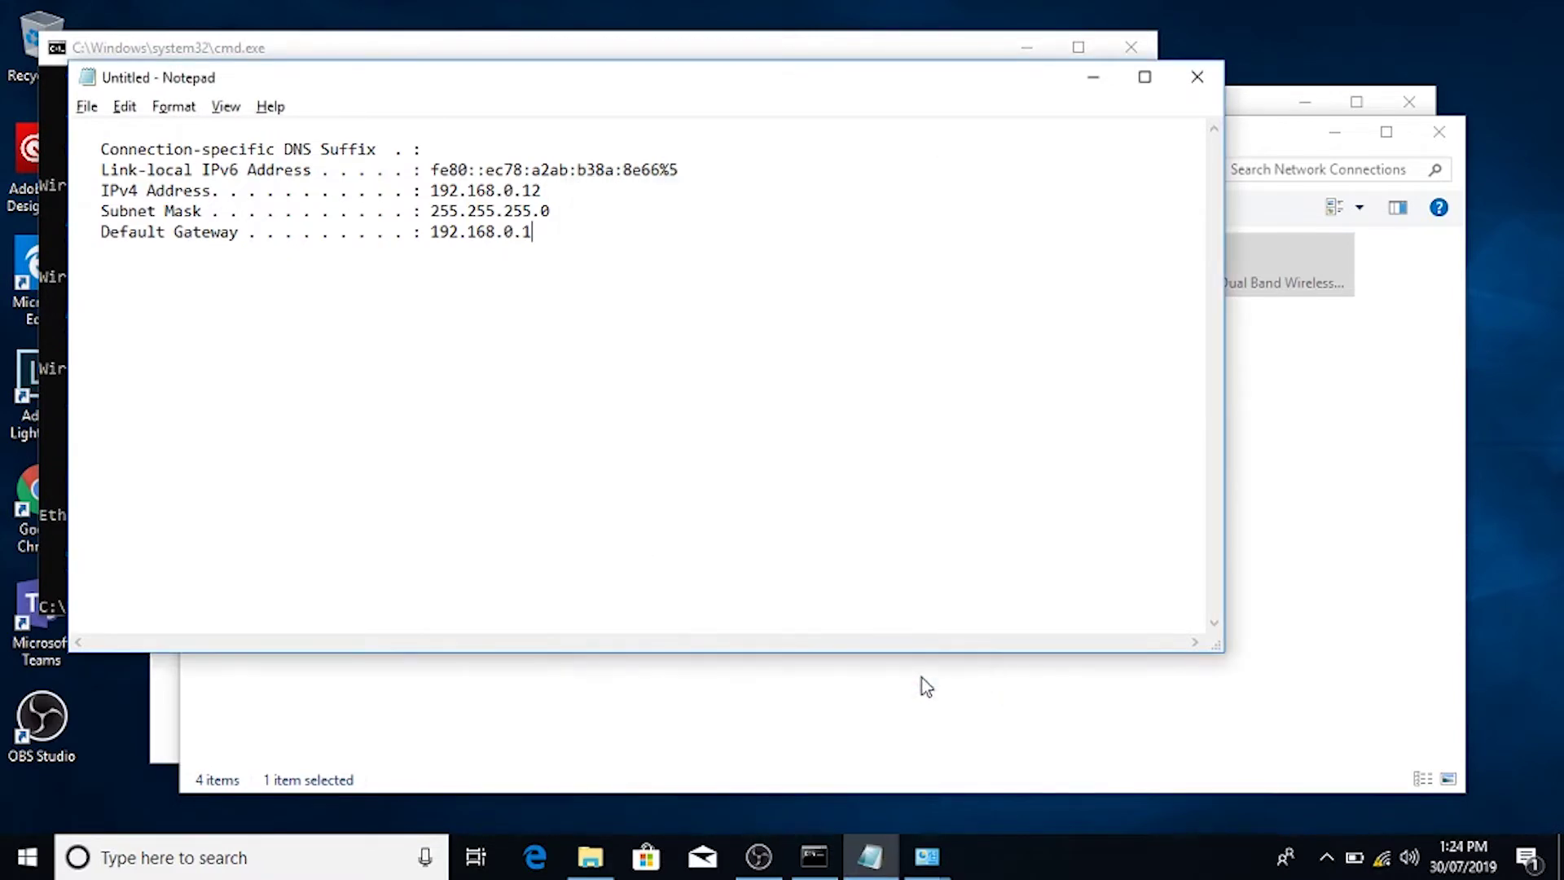
Step: Keep Notepad open instead of closing it and select the gateway address 192.168.0.1
click(1197, 77)
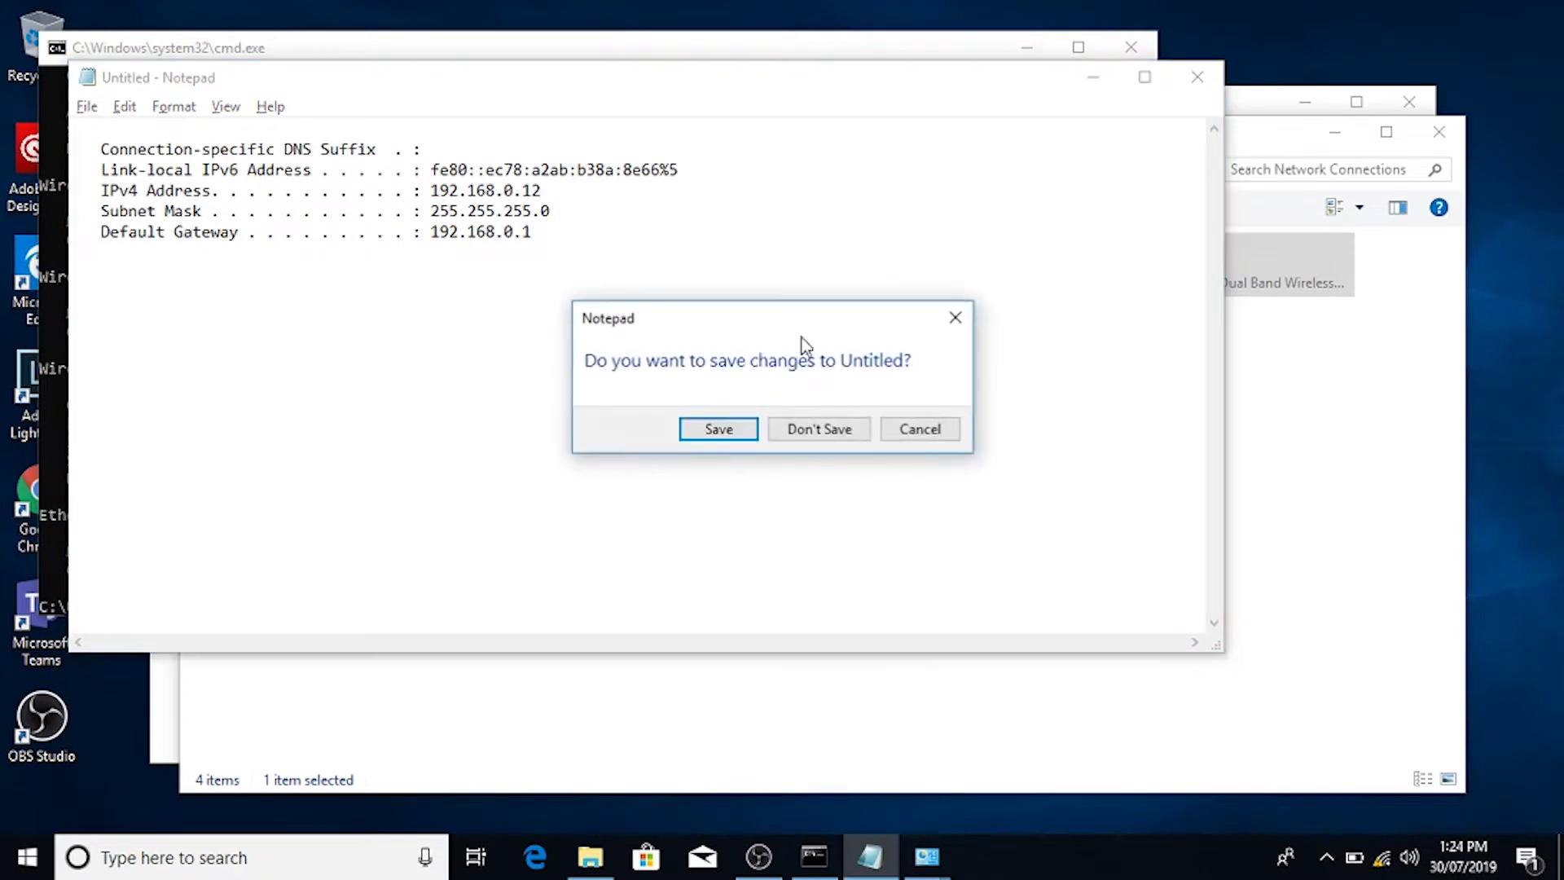
click(913, 435)
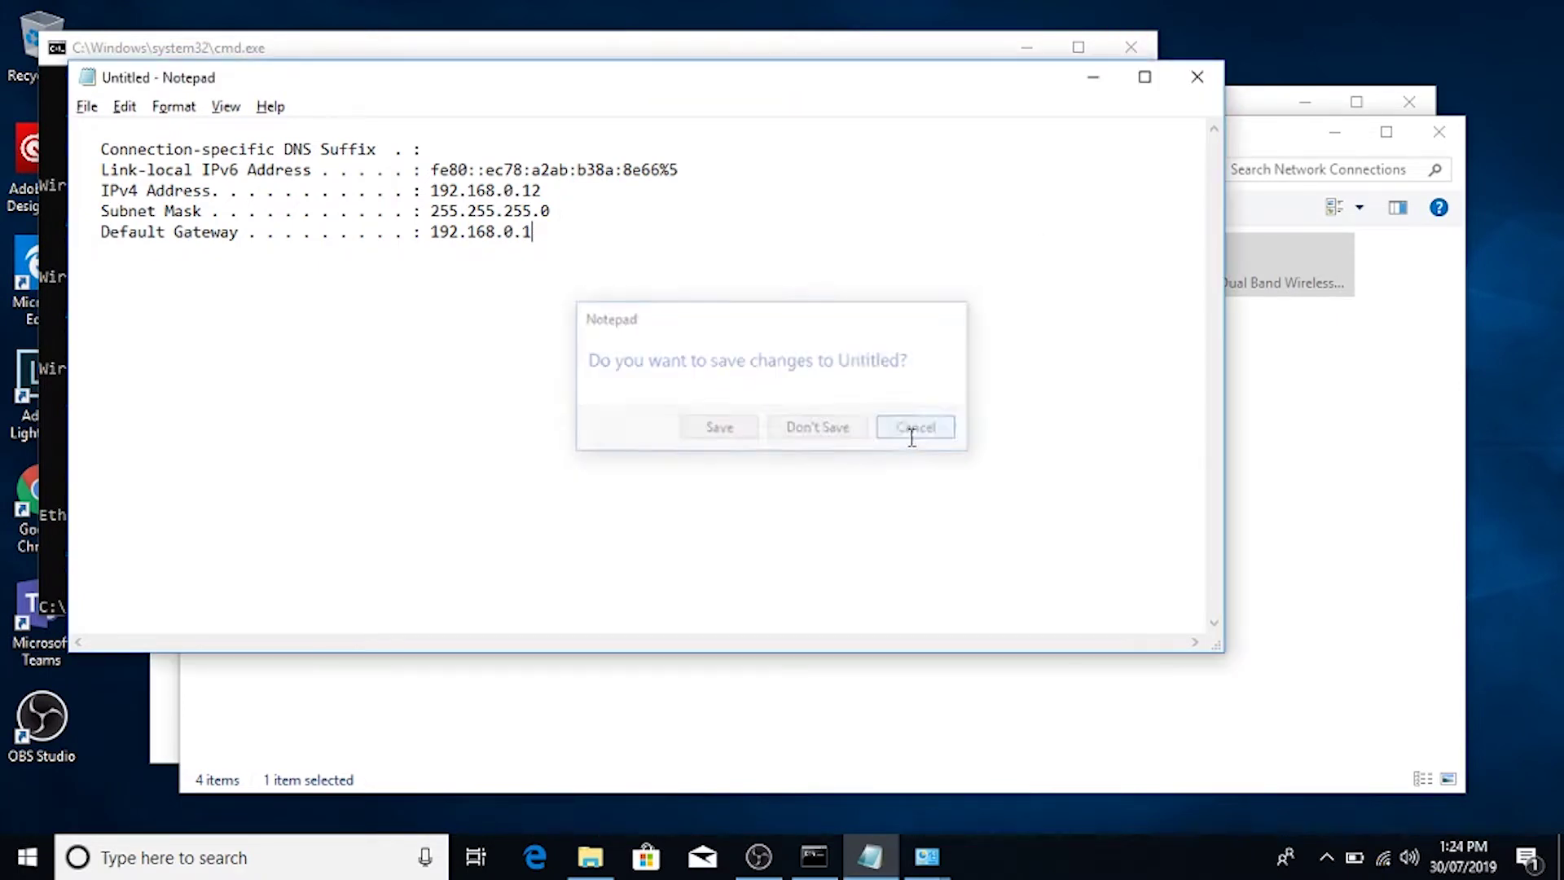
drag(540, 179, 428, 190)
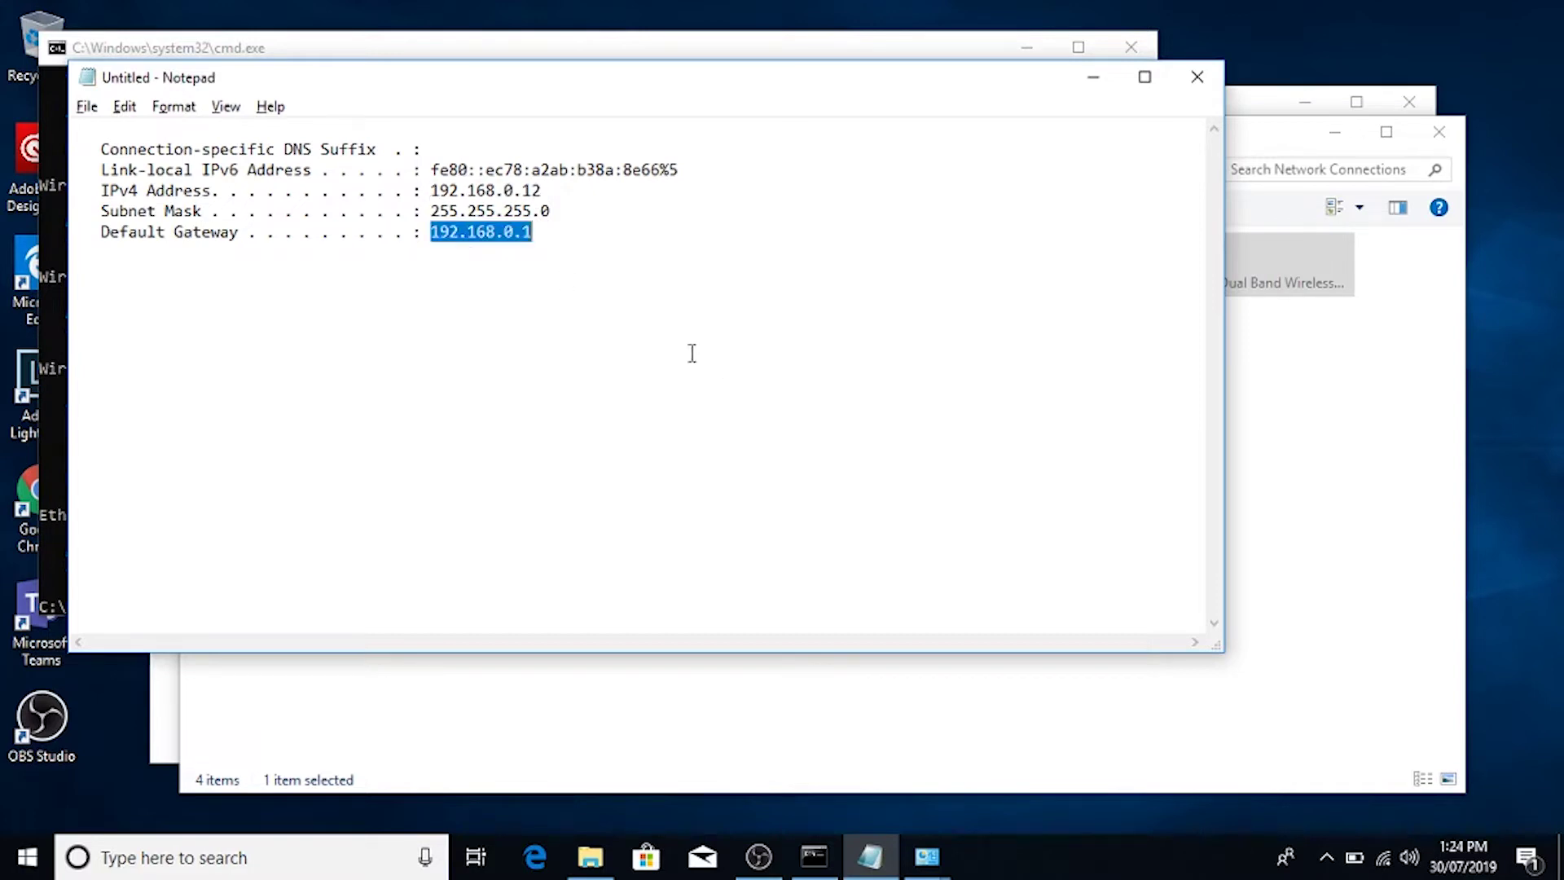
click(568, 291)
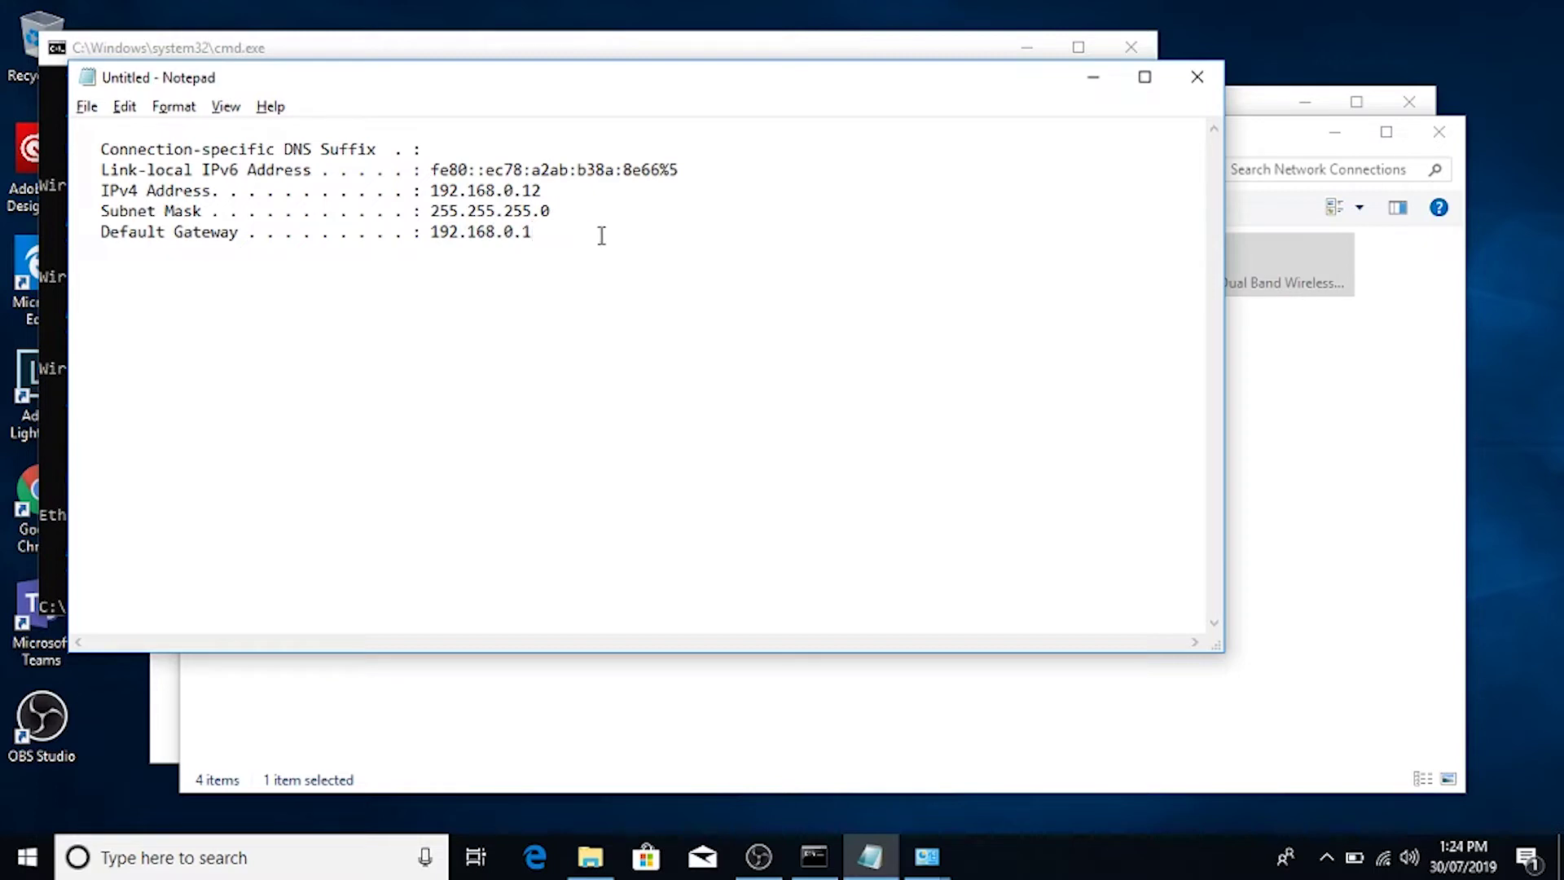
drag(576, 234, 431, 236)
key(ctrl+c)
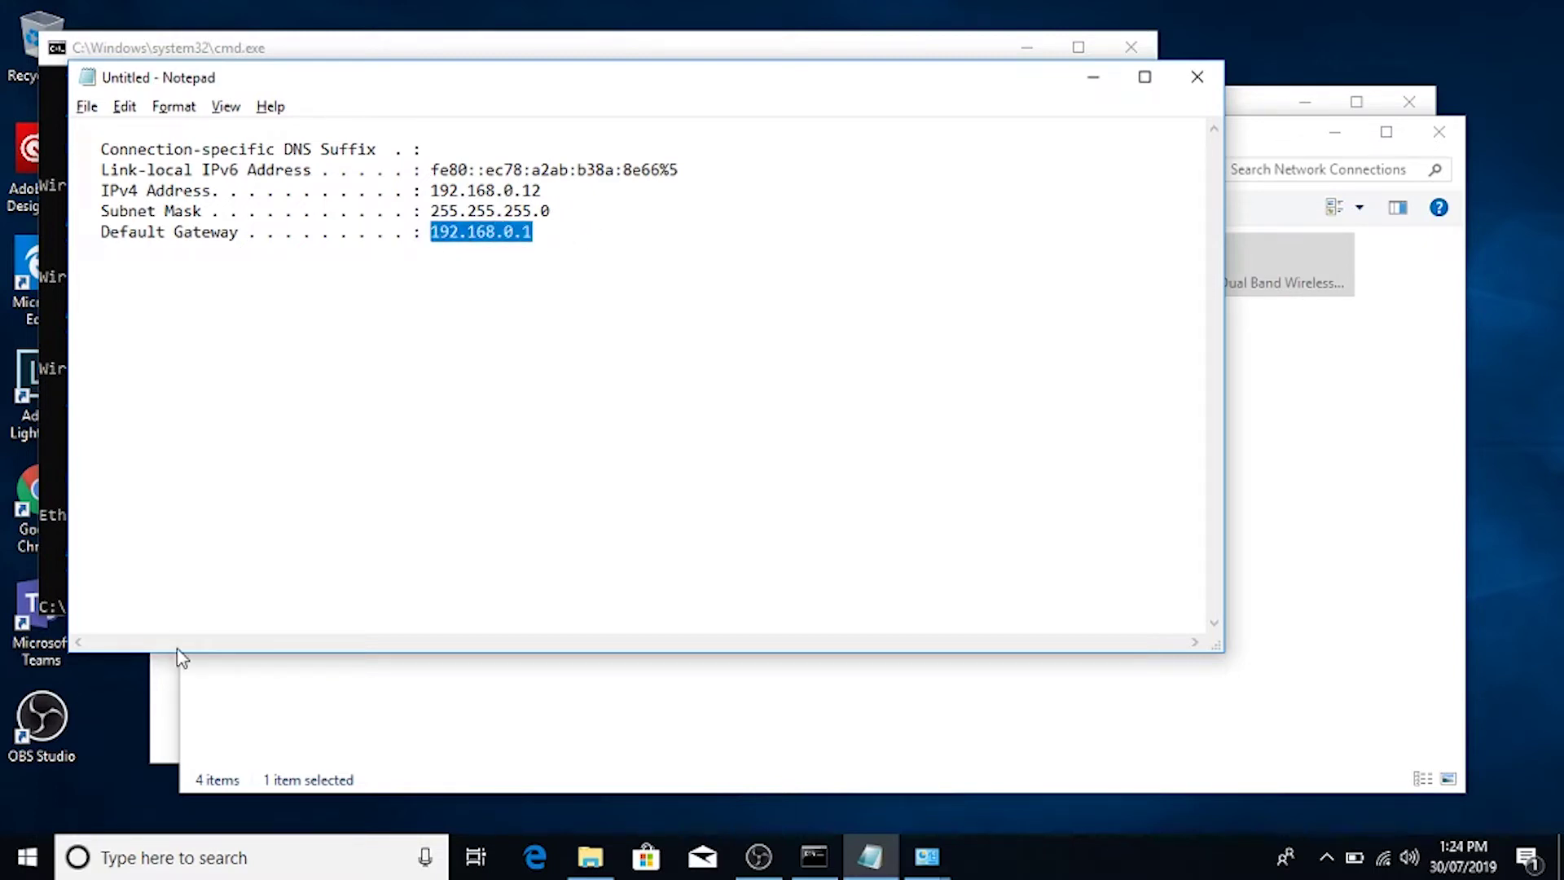
key(super+r)
text(htt)
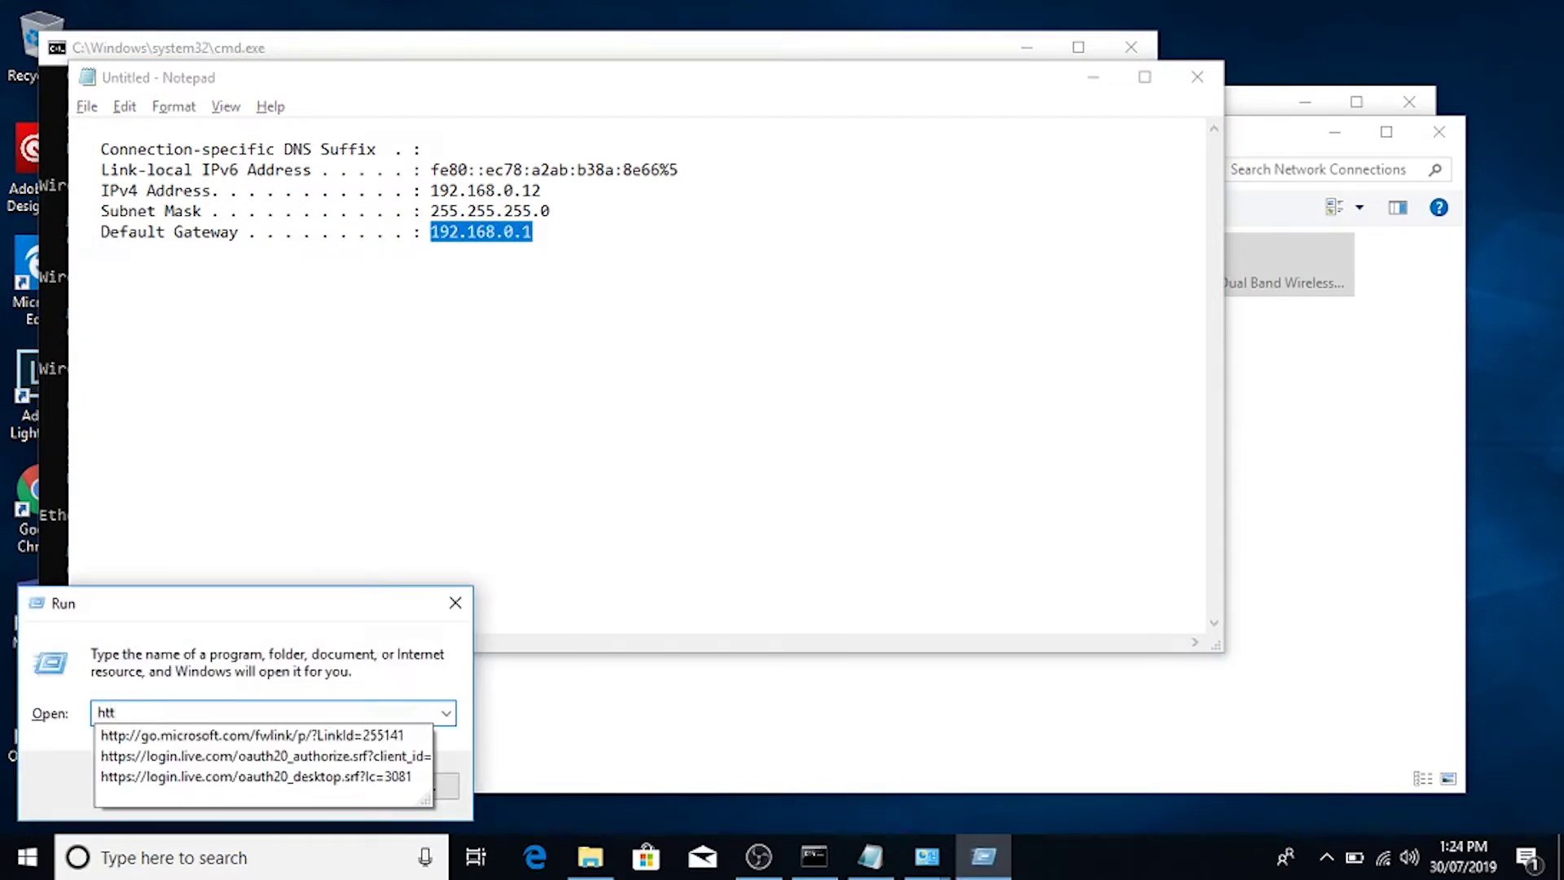
text(p://)
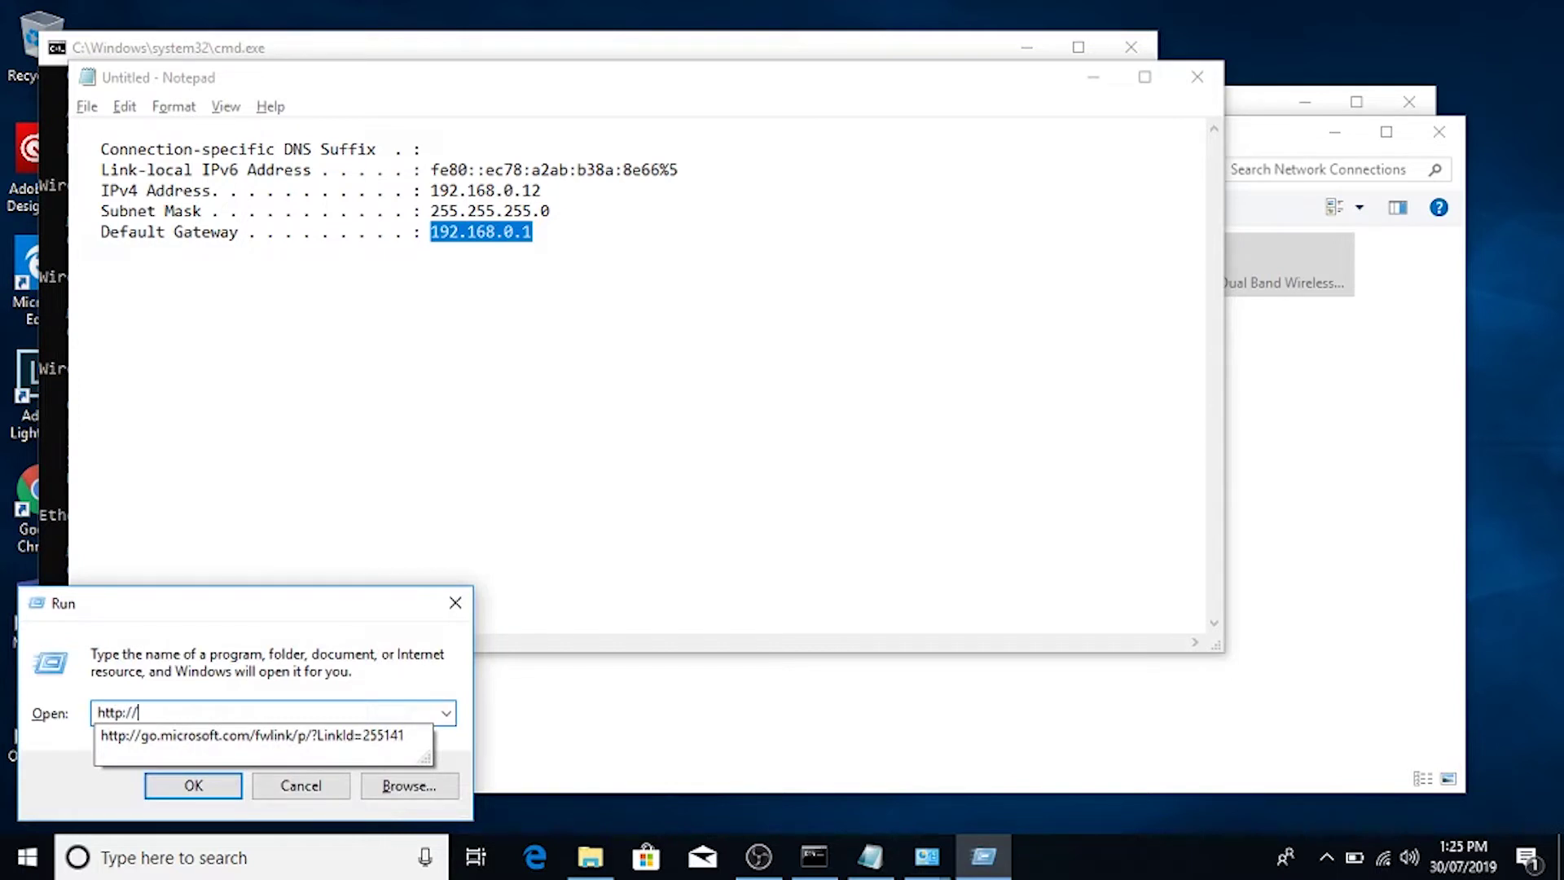
key(ctrl+v)
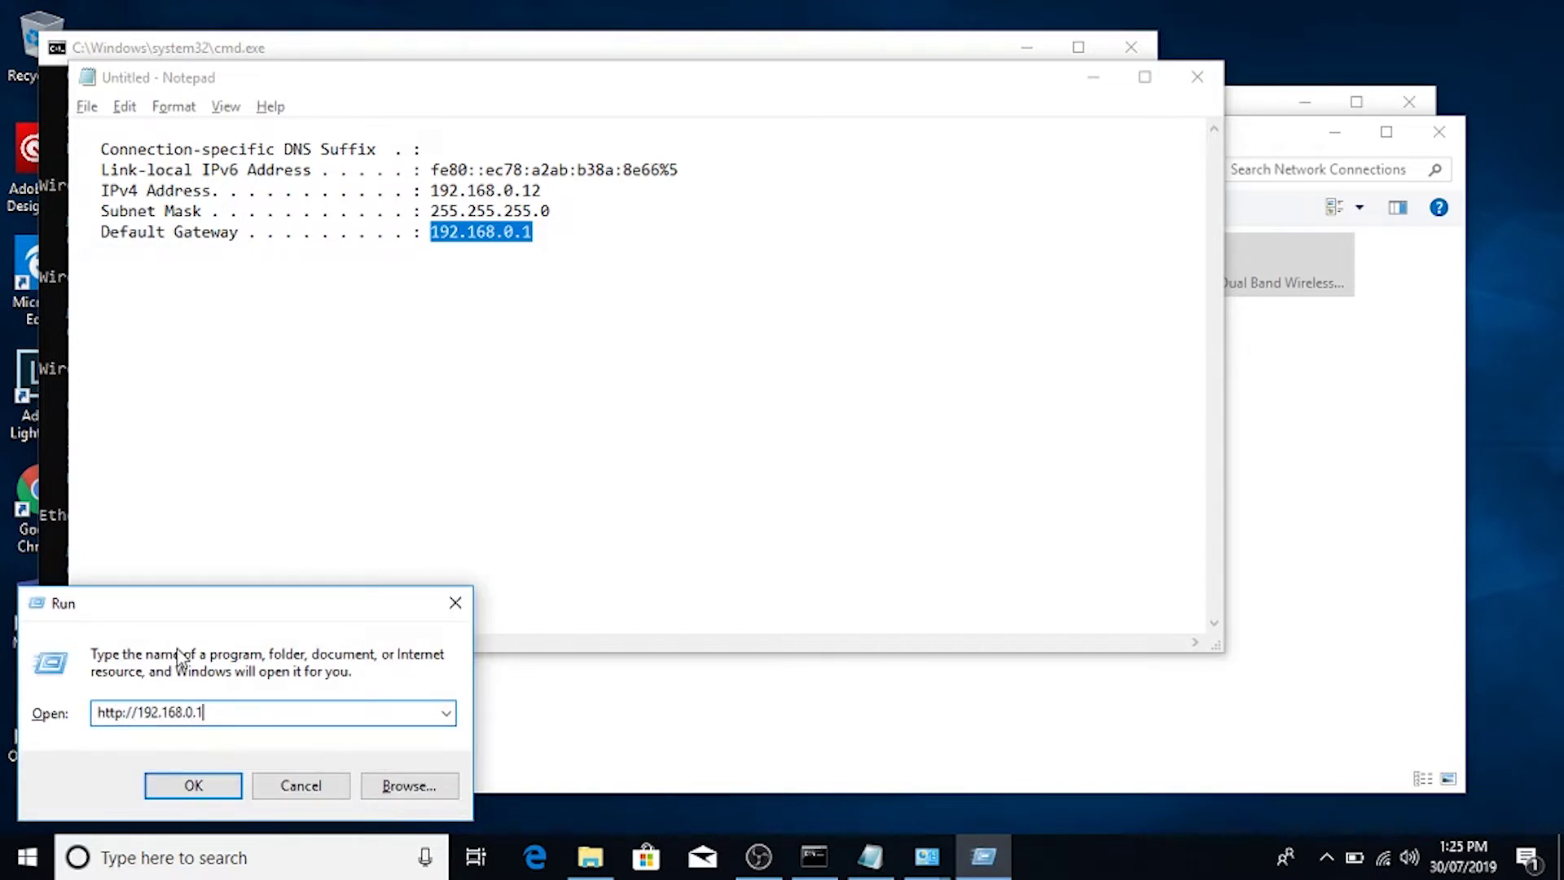
click(207, 782)
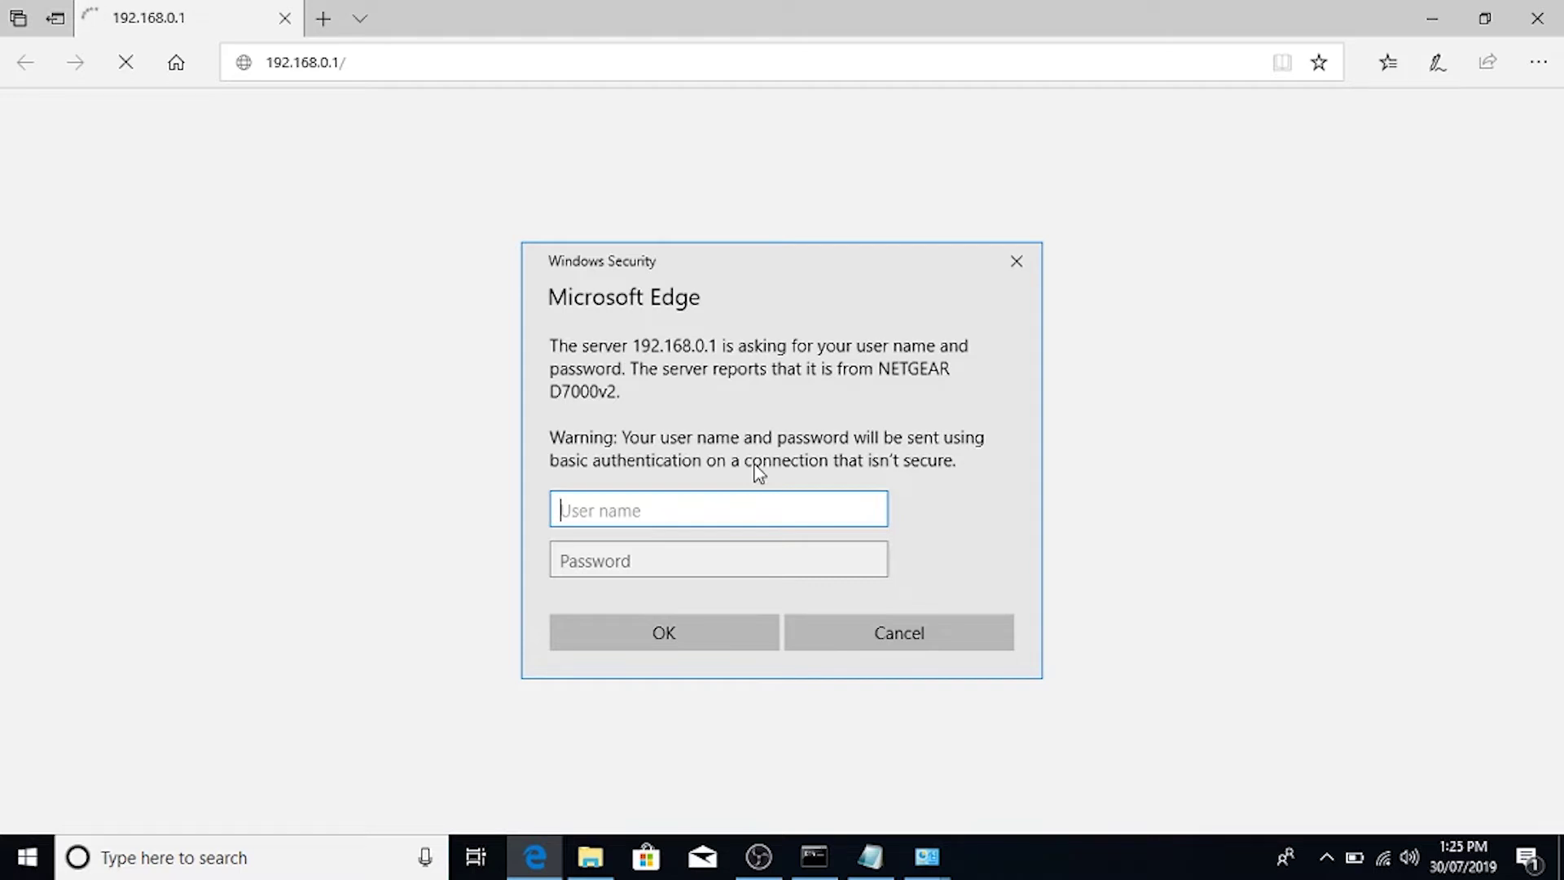
text(admin)
key(Tab)
text(password)
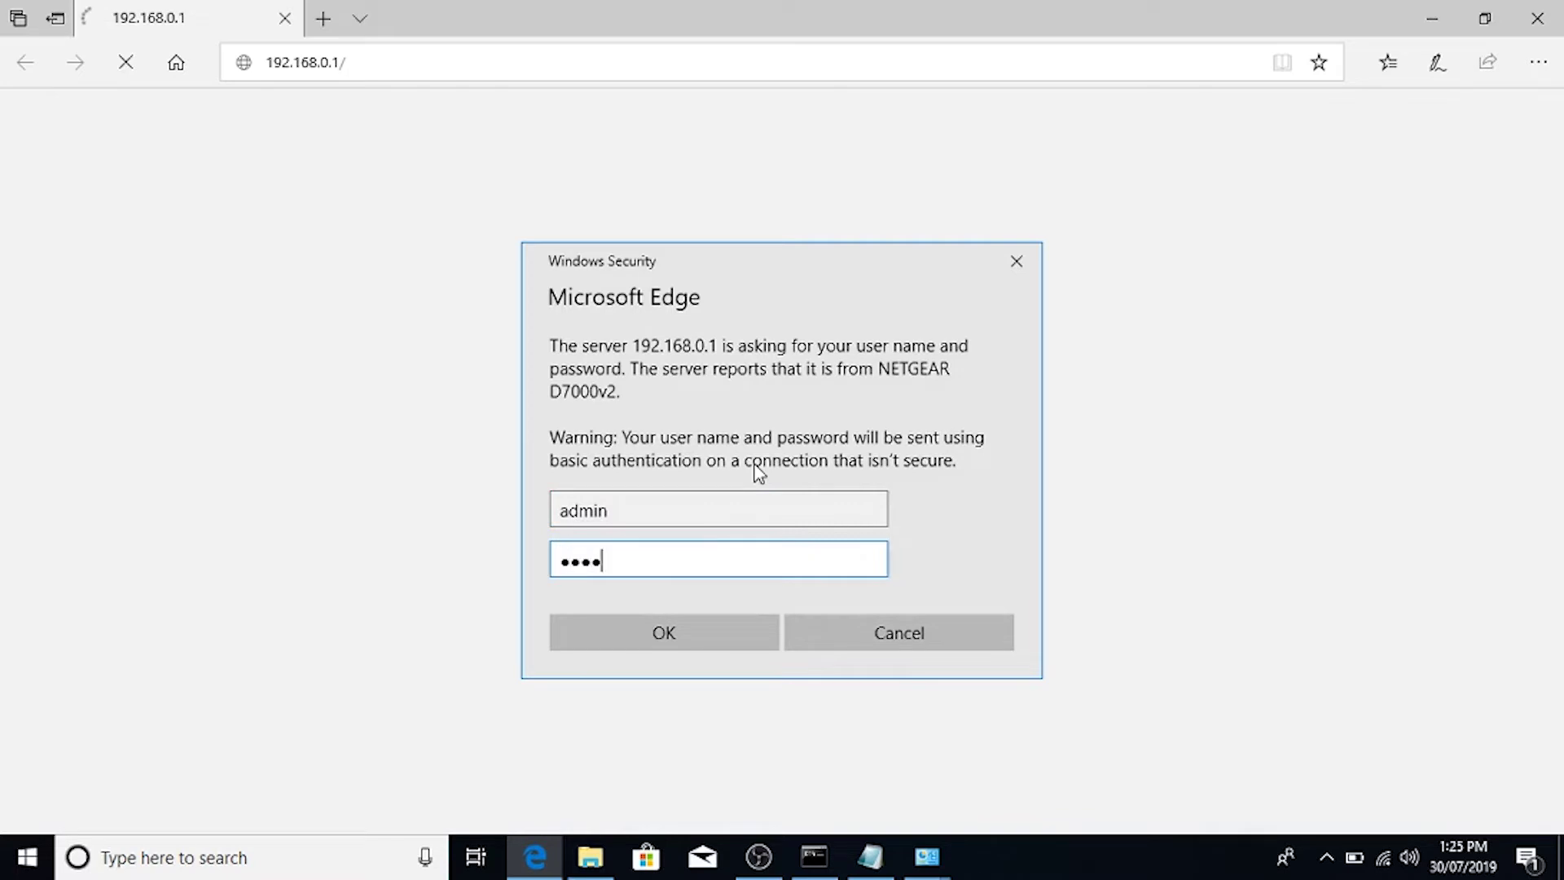
text(1234)
key(Return)
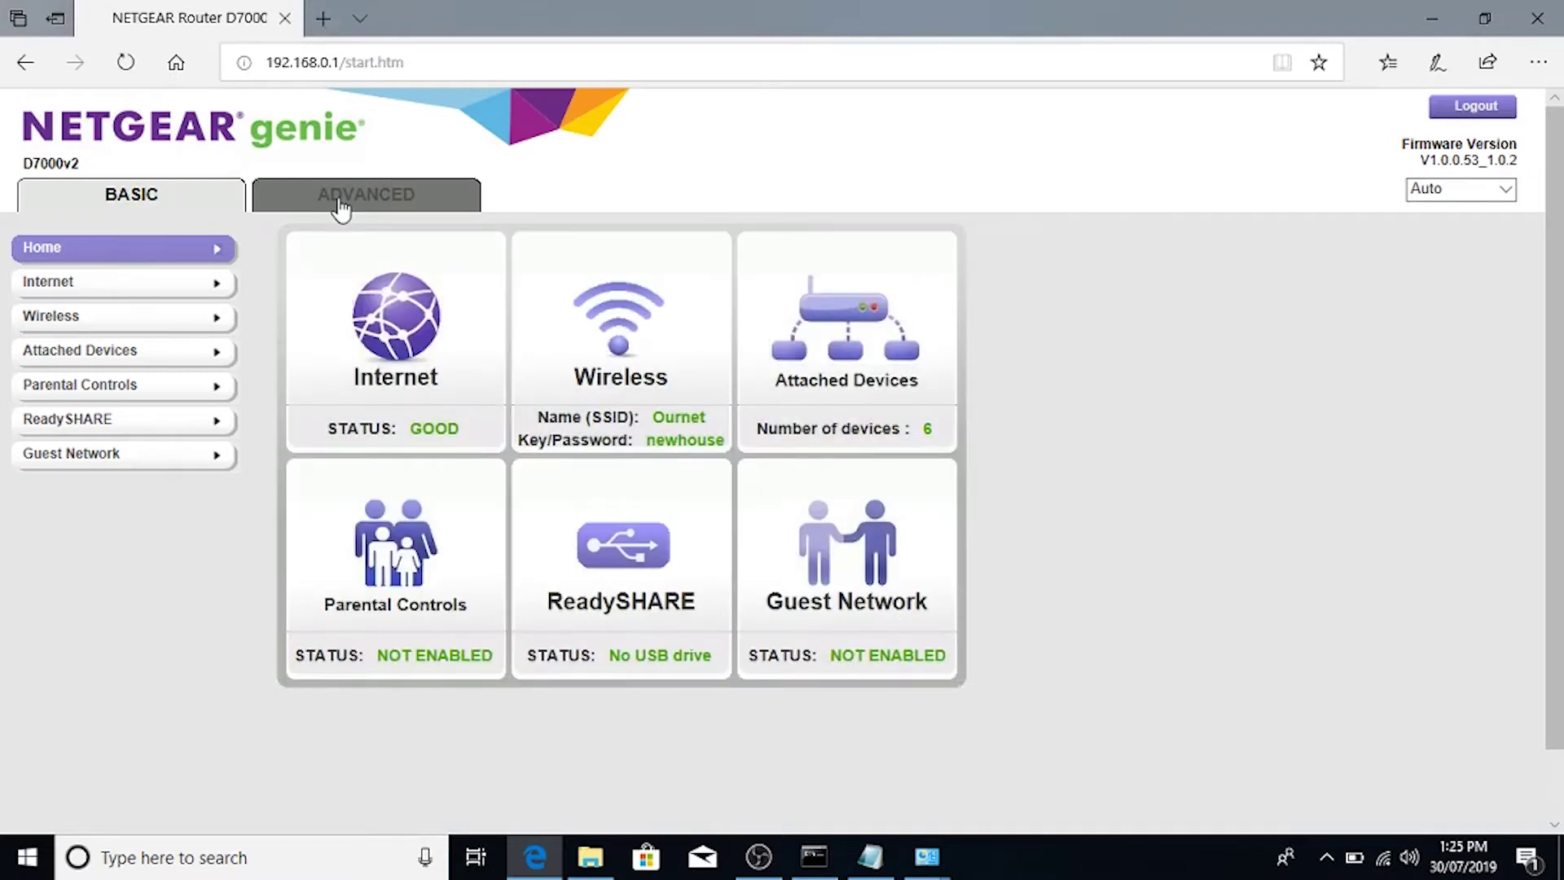
Step: Go to ADVANCED > Setup > LAN Setup to view the DHCP range and reservations
click(340, 203)
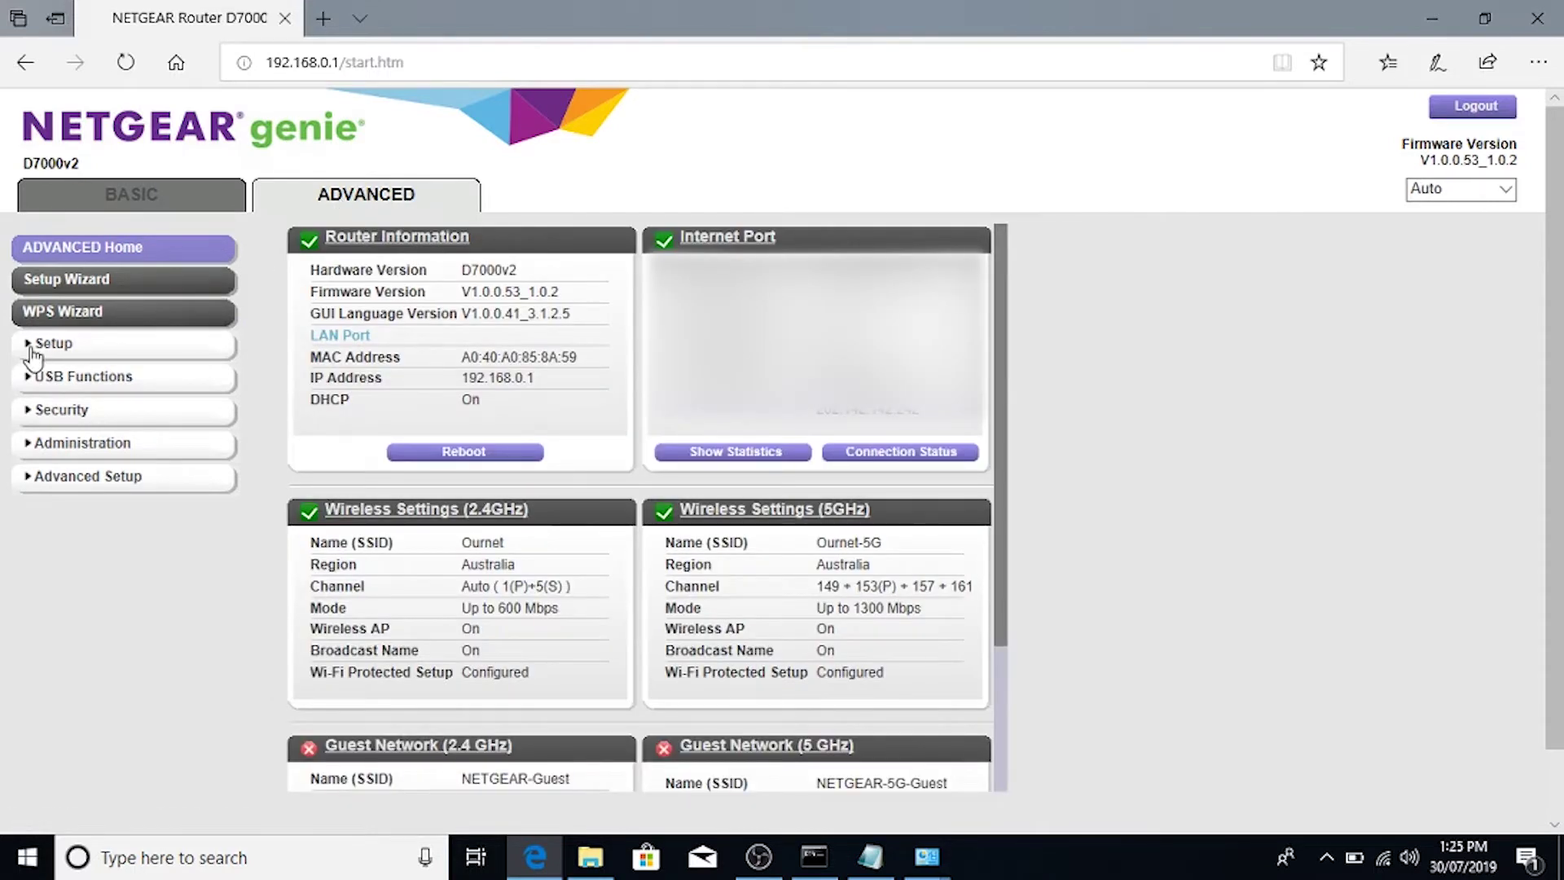
click(31, 346)
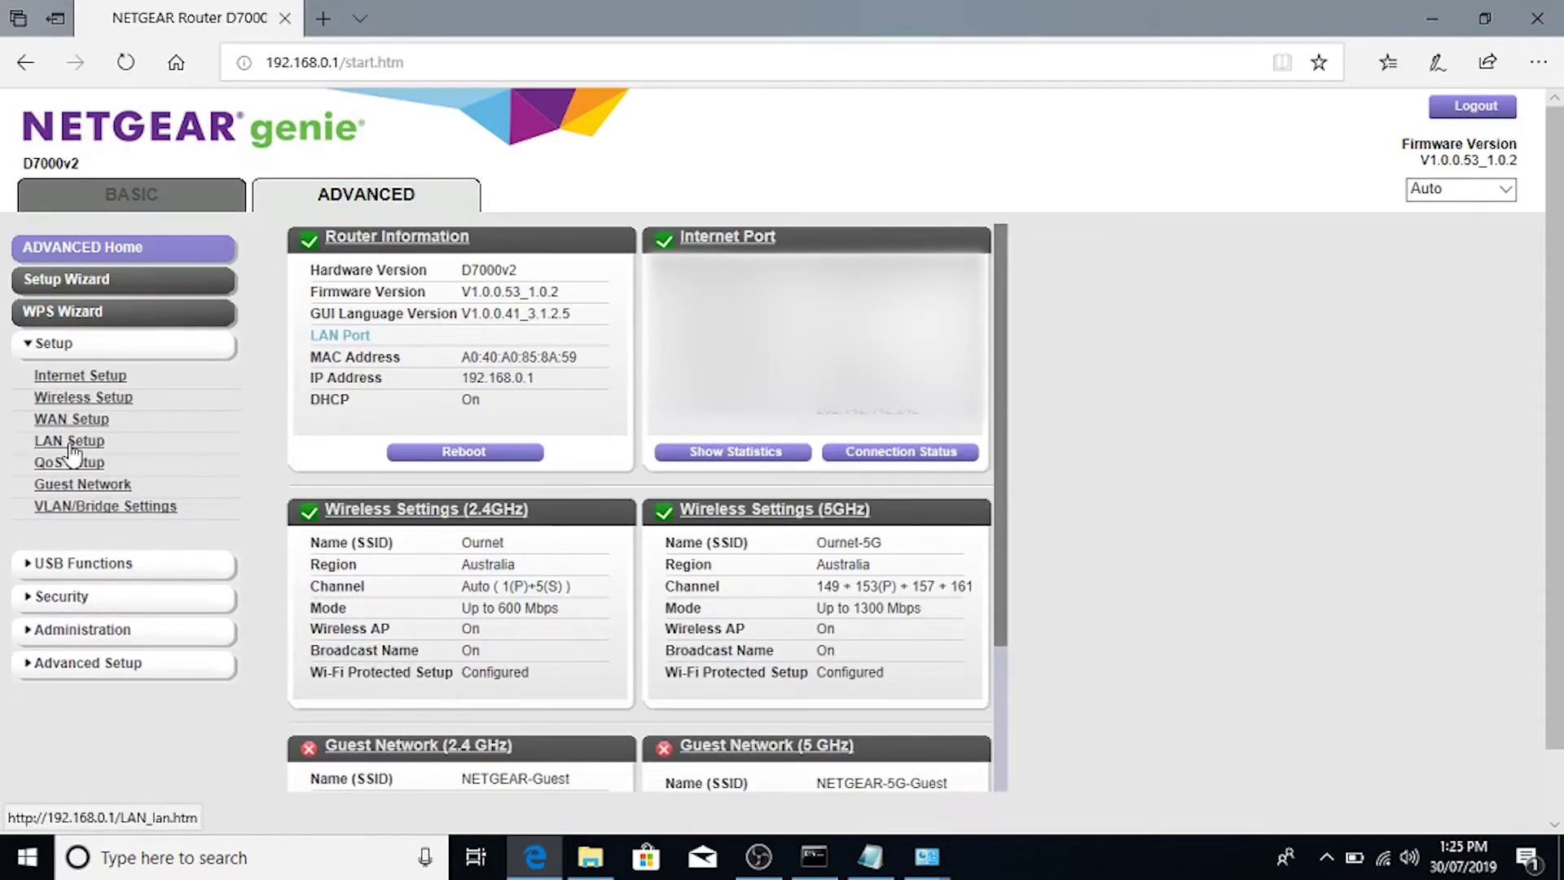
click(71, 443)
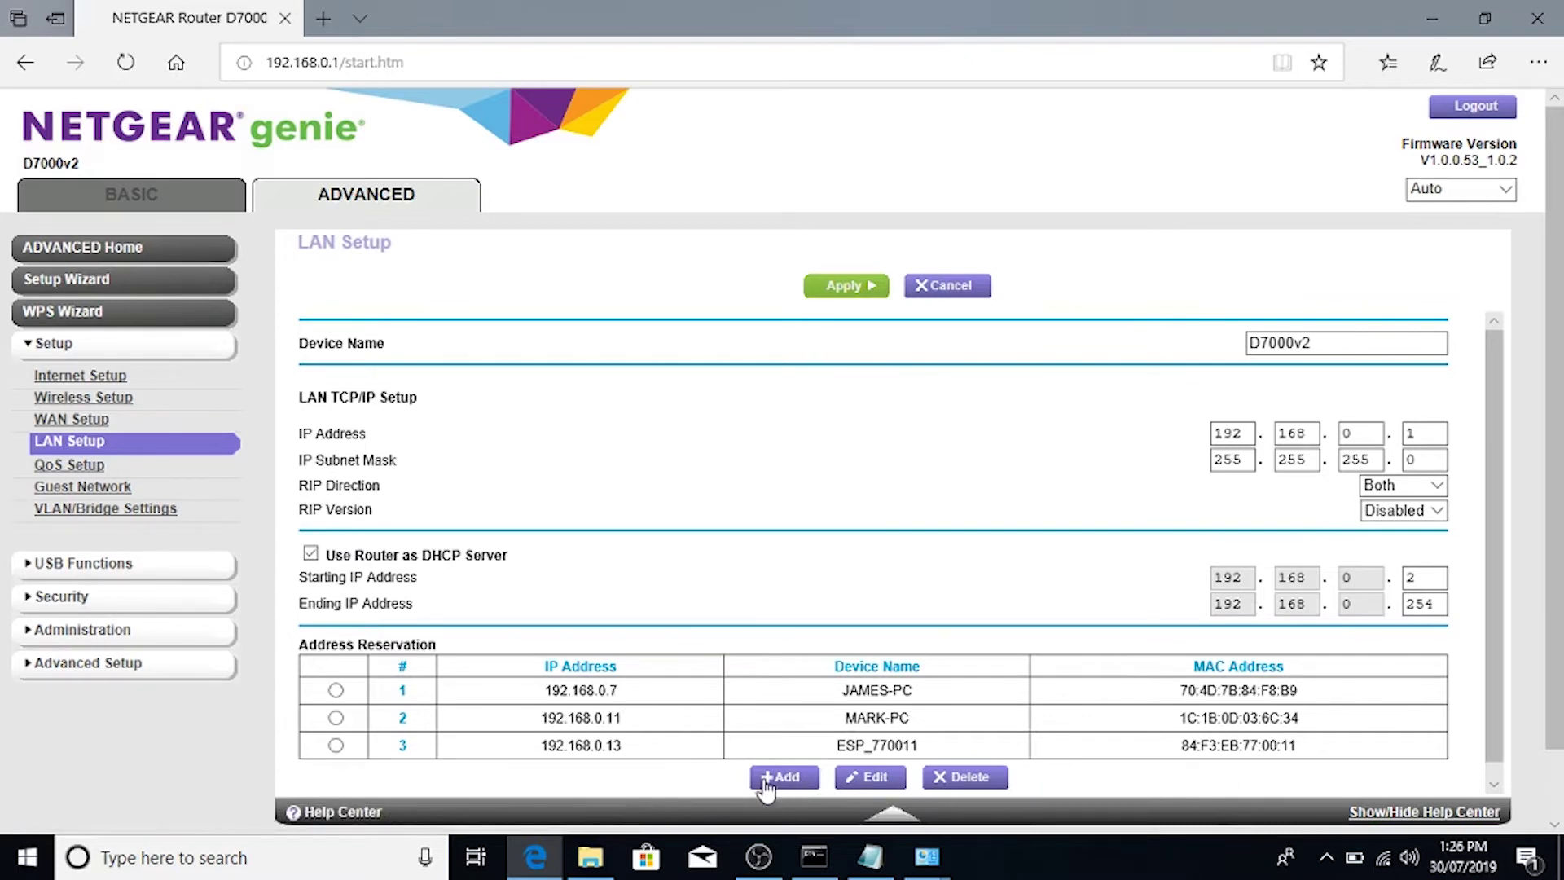
Step: Add an address reservation pinning 192.168.0.12 to the Dell laptop
click(772, 781)
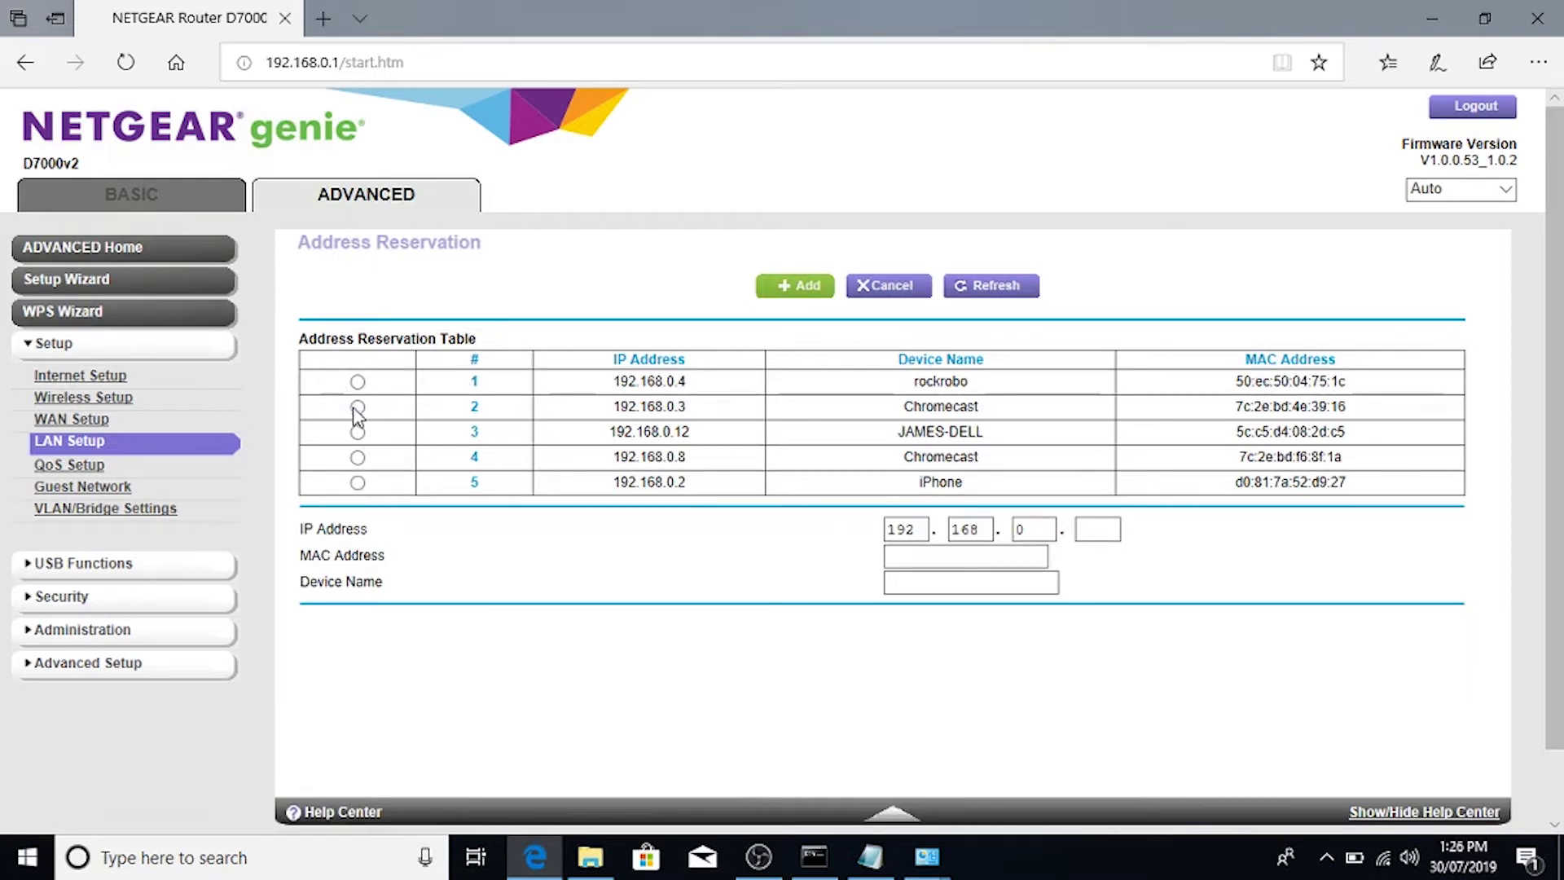
click(871, 856)
drag(568, 189, 429, 189)
key(alt+Tab)
click(358, 433)
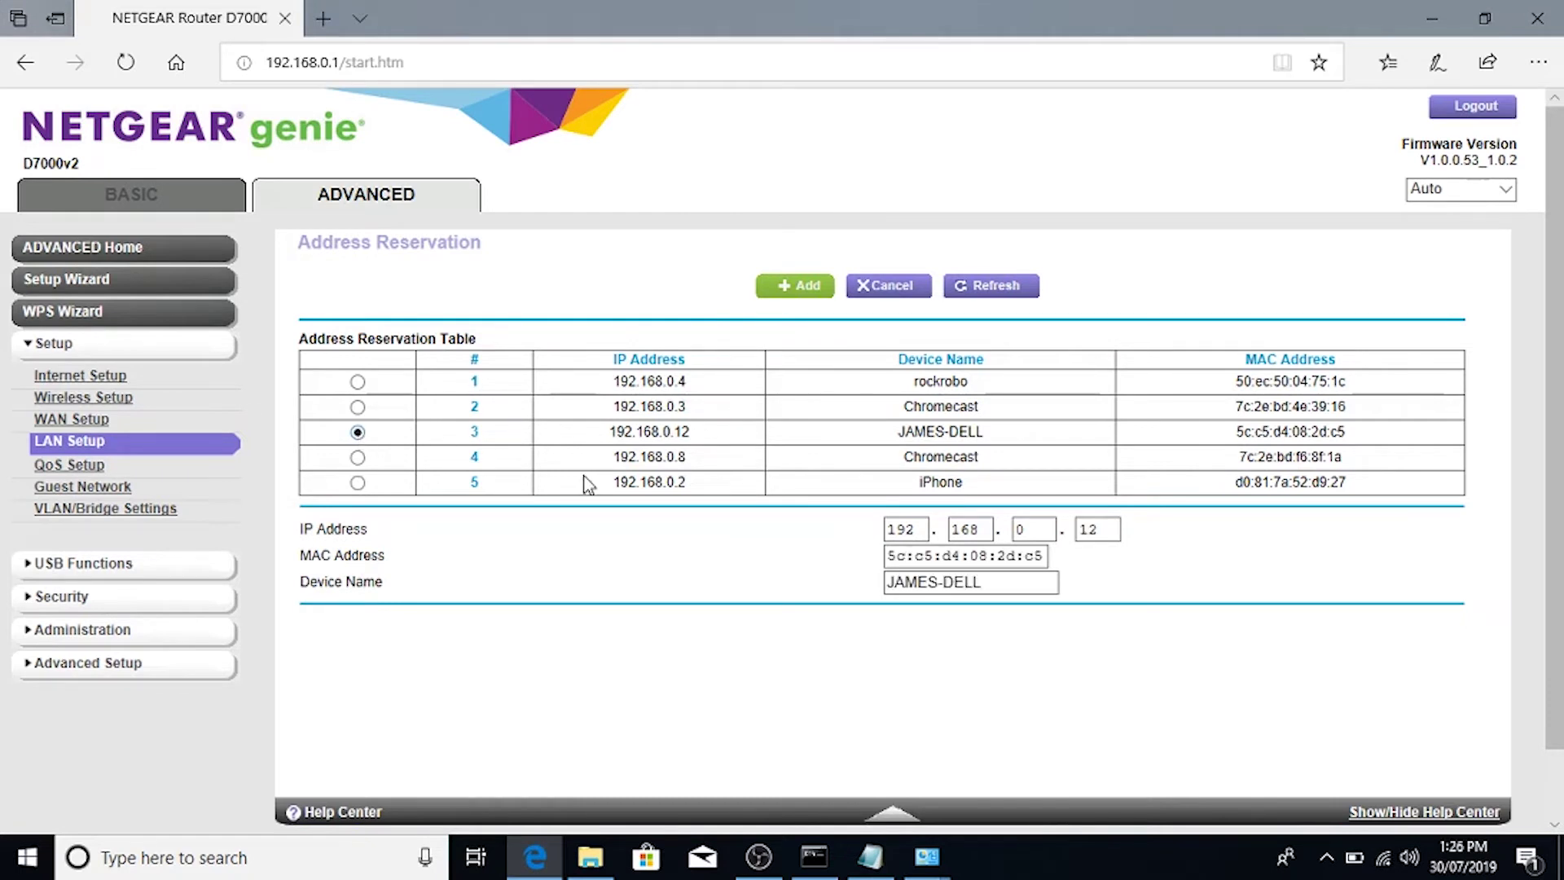
click(784, 288)
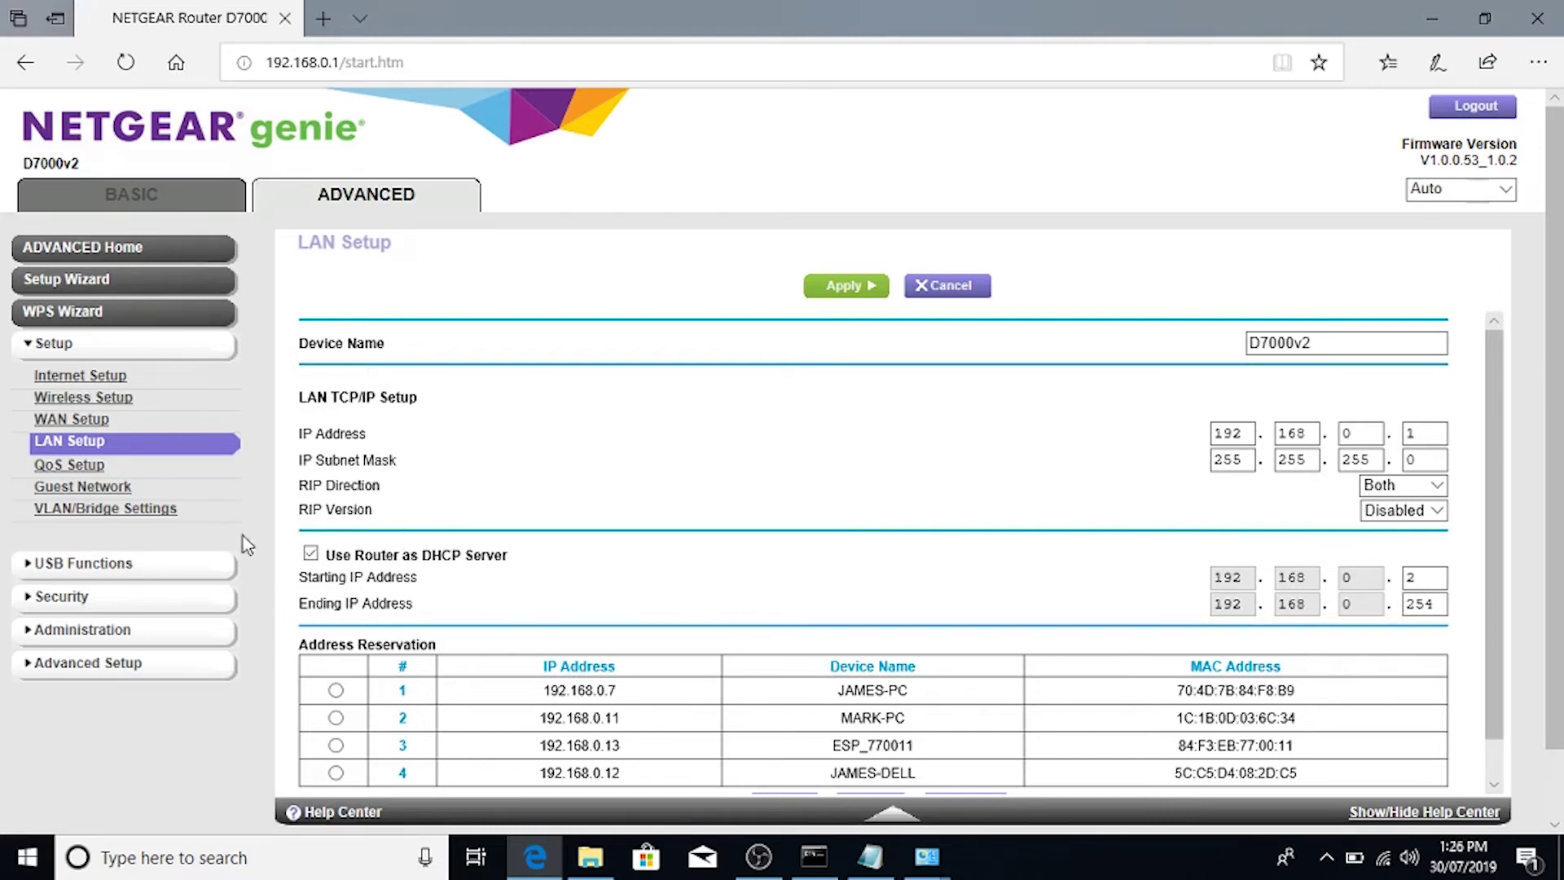
Step: Open Advanced Setup > Port Forwarding / Port Triggering and browse the Service Name list, leaving FTP
click(114, 629)
click(88, 632)
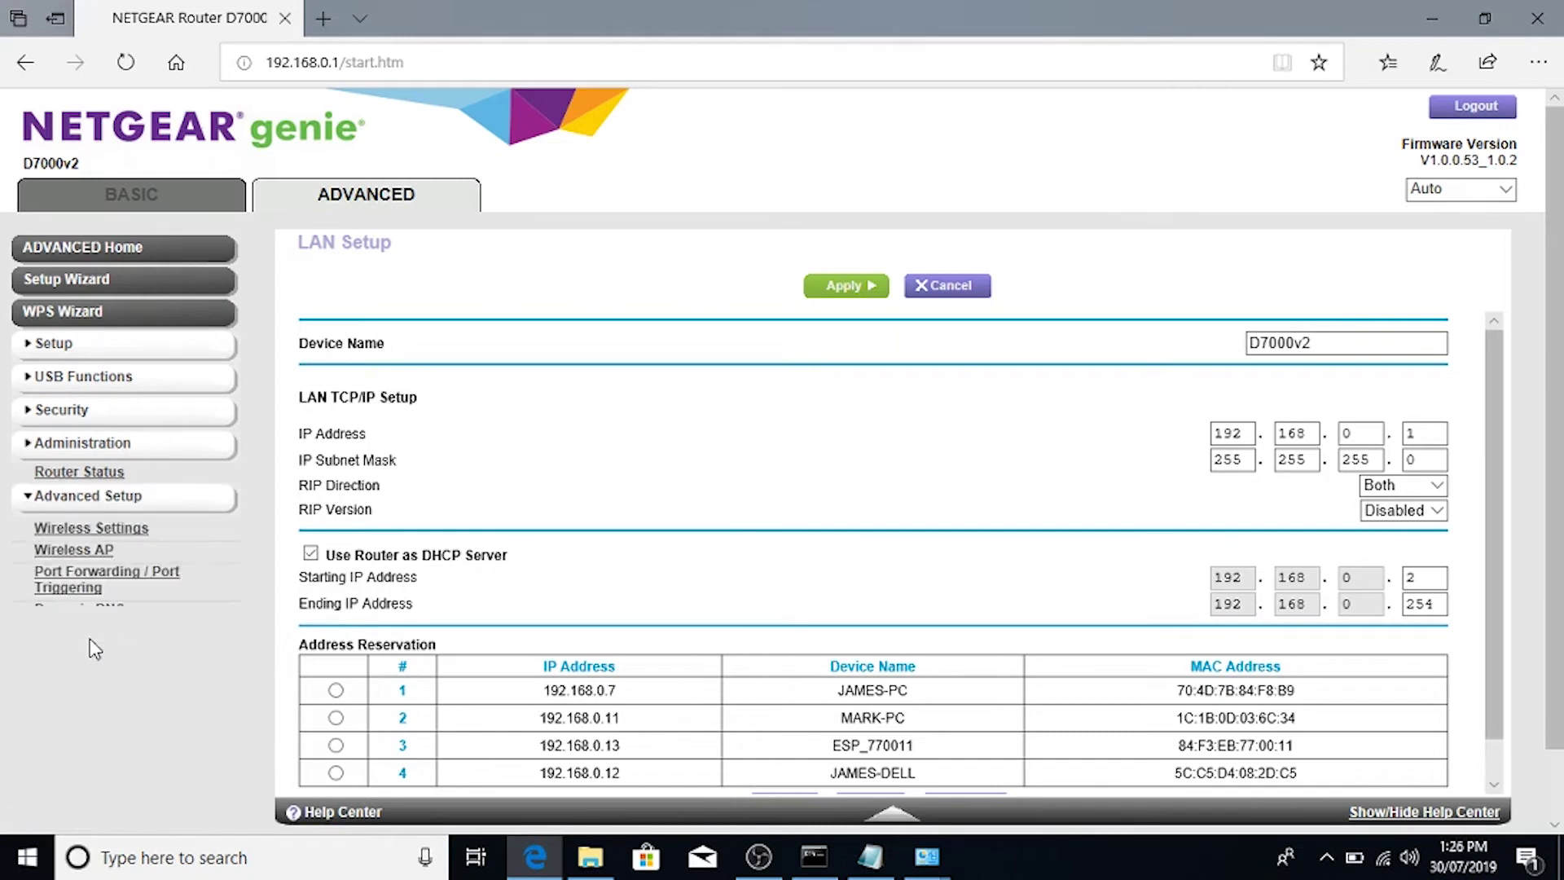
click(84, 559)
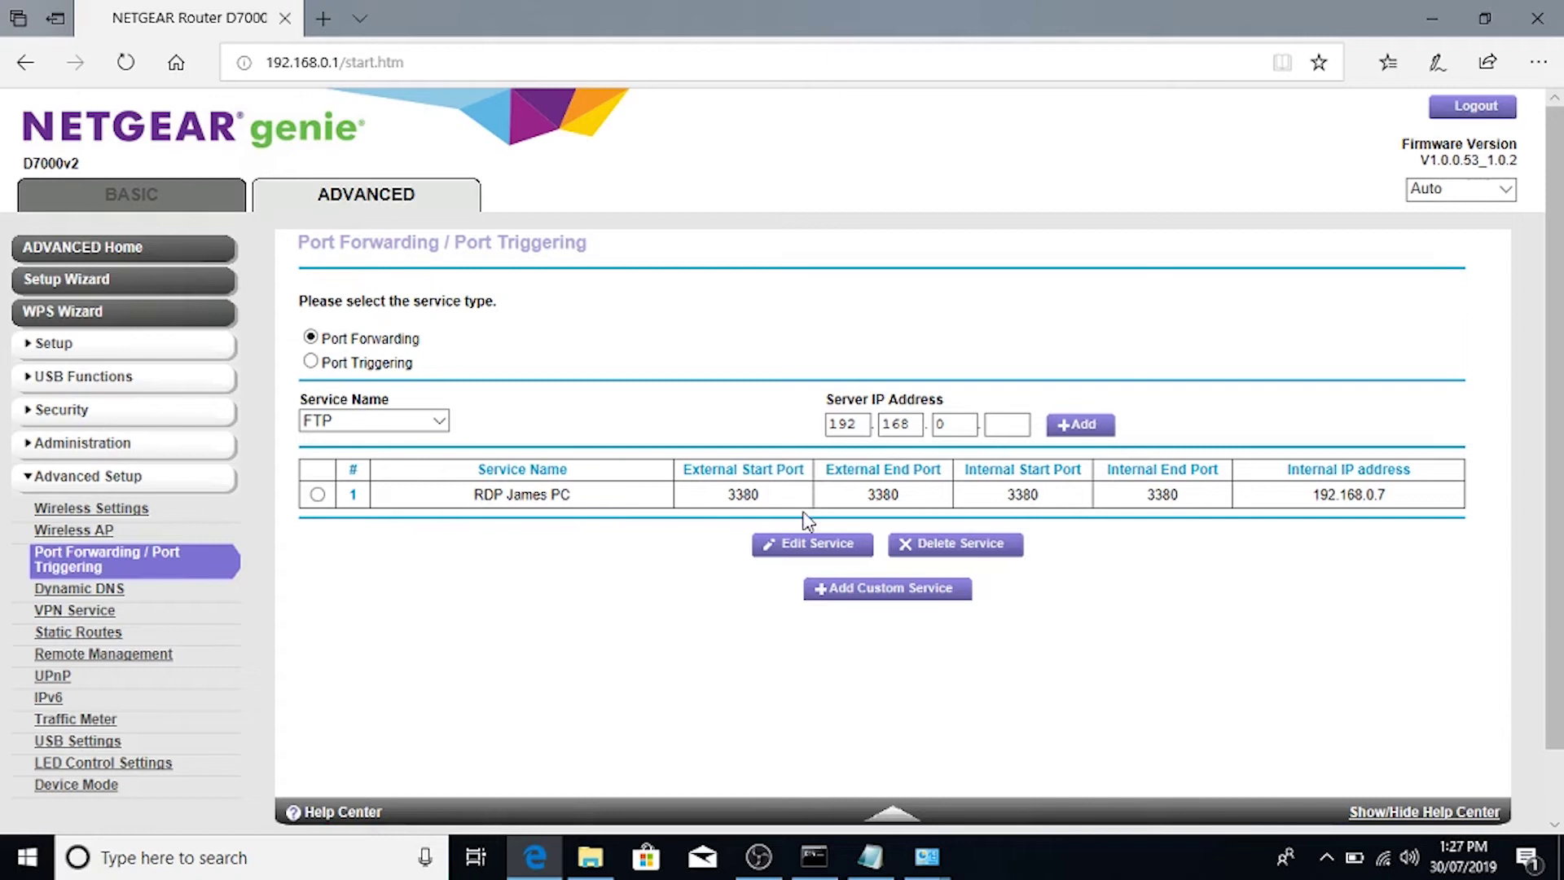
click(345, 424)
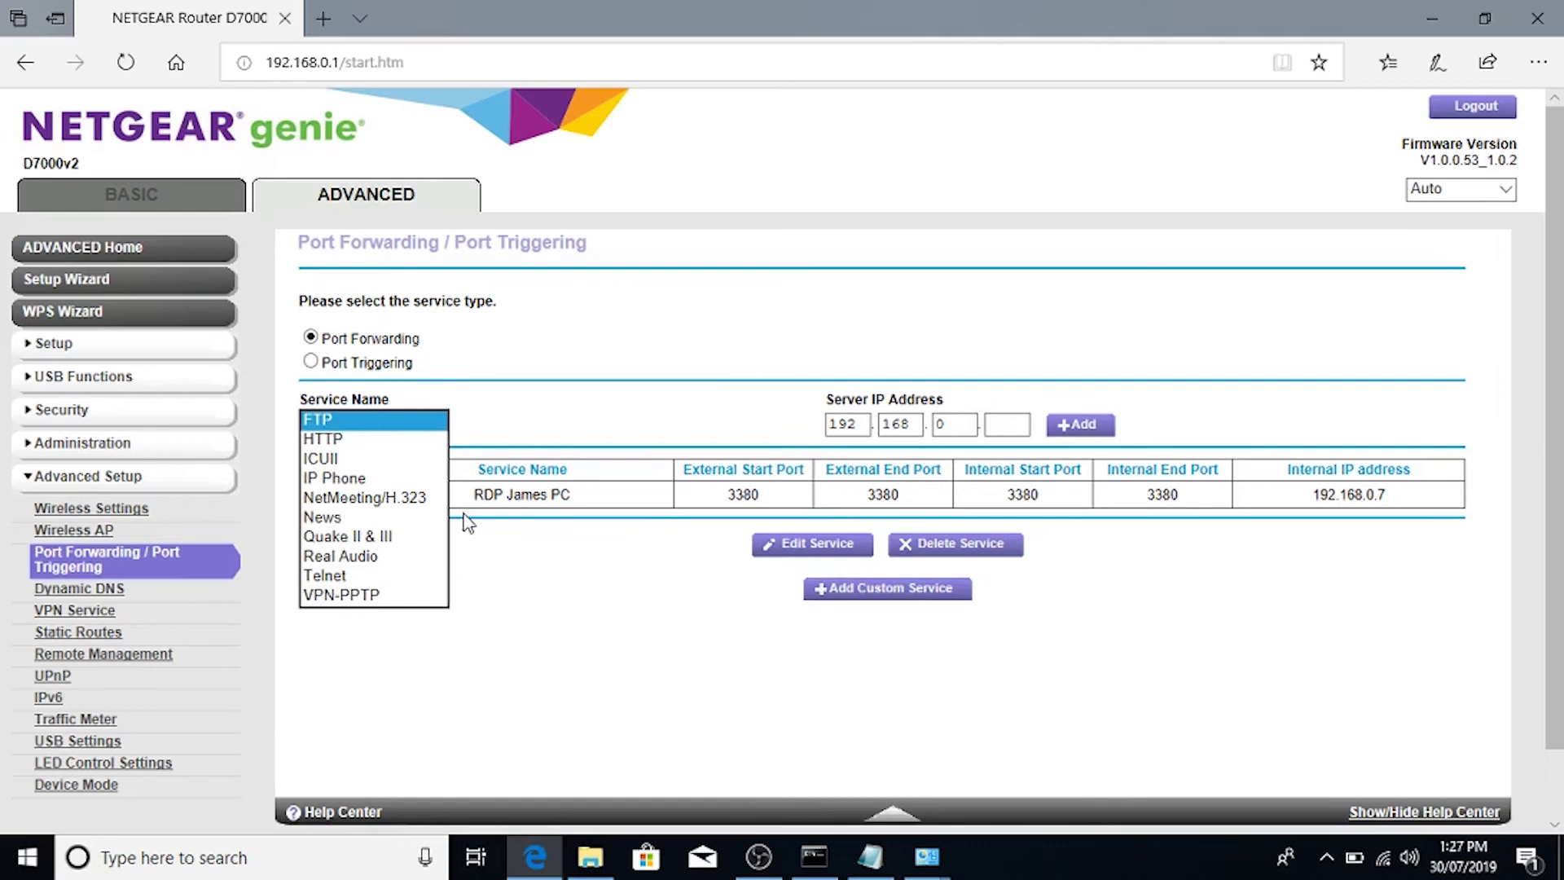
click(589, 376)
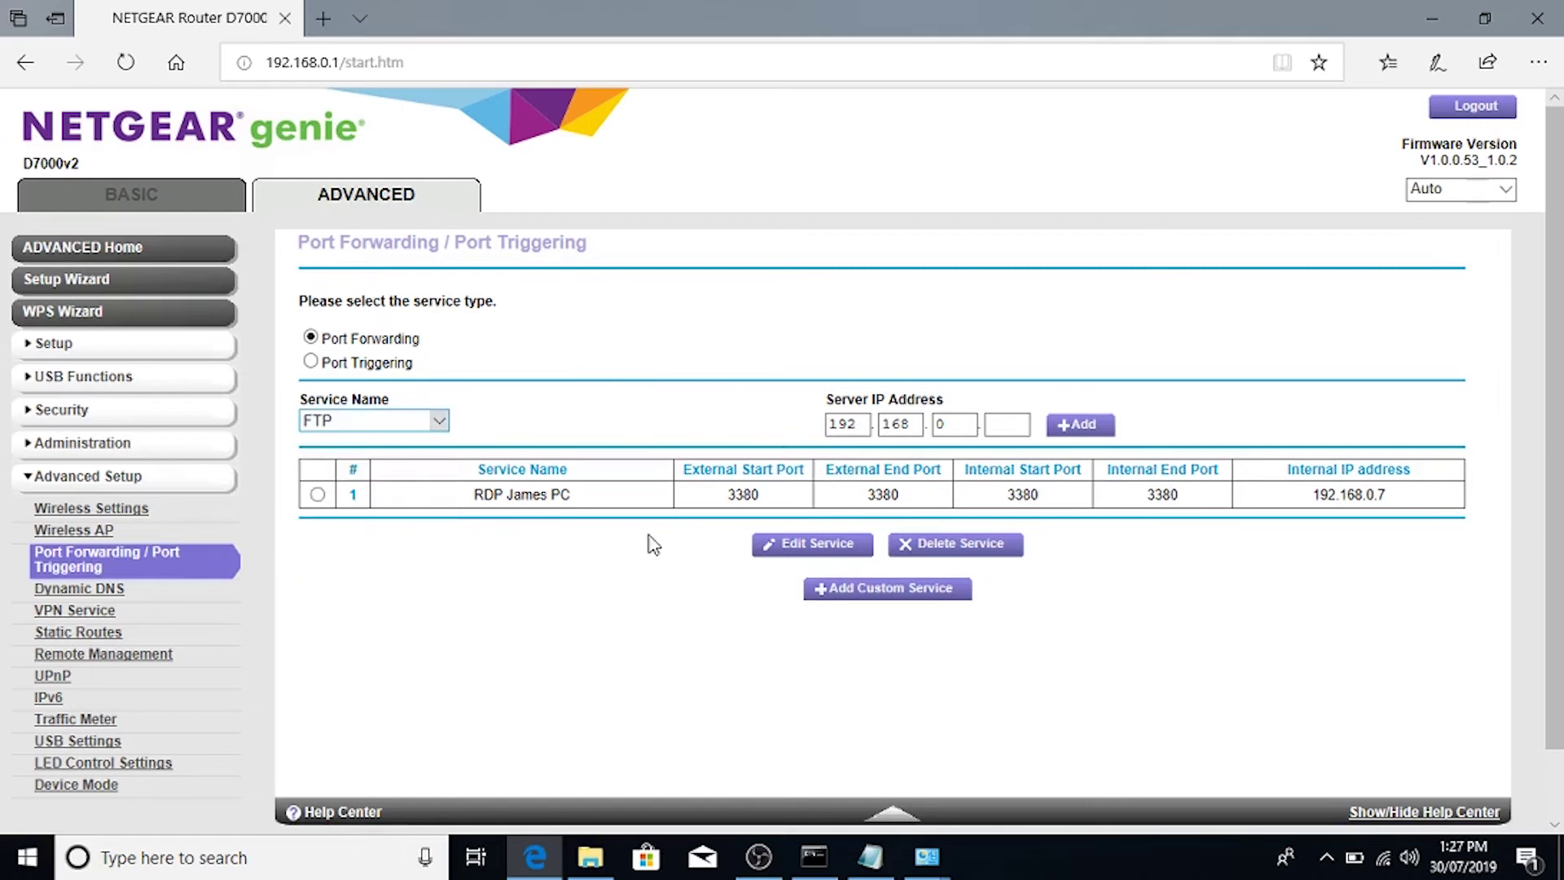
Step: Create custom service 'RDP To Laptop', TCP/UDP, with external ports 4000 to 4000
click(877, 590)
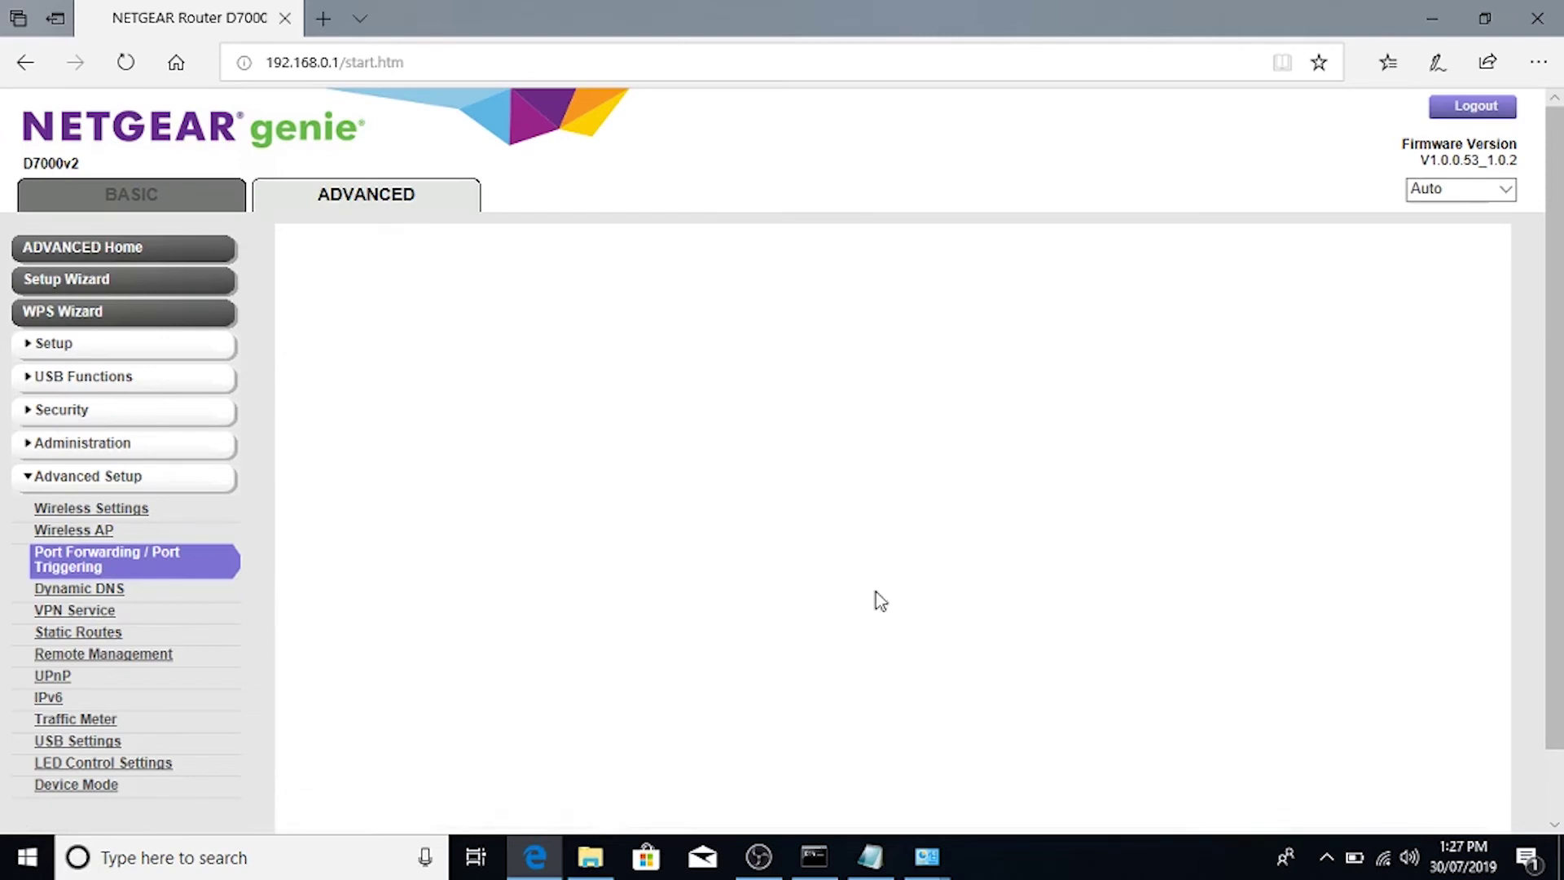
click(801, 345)
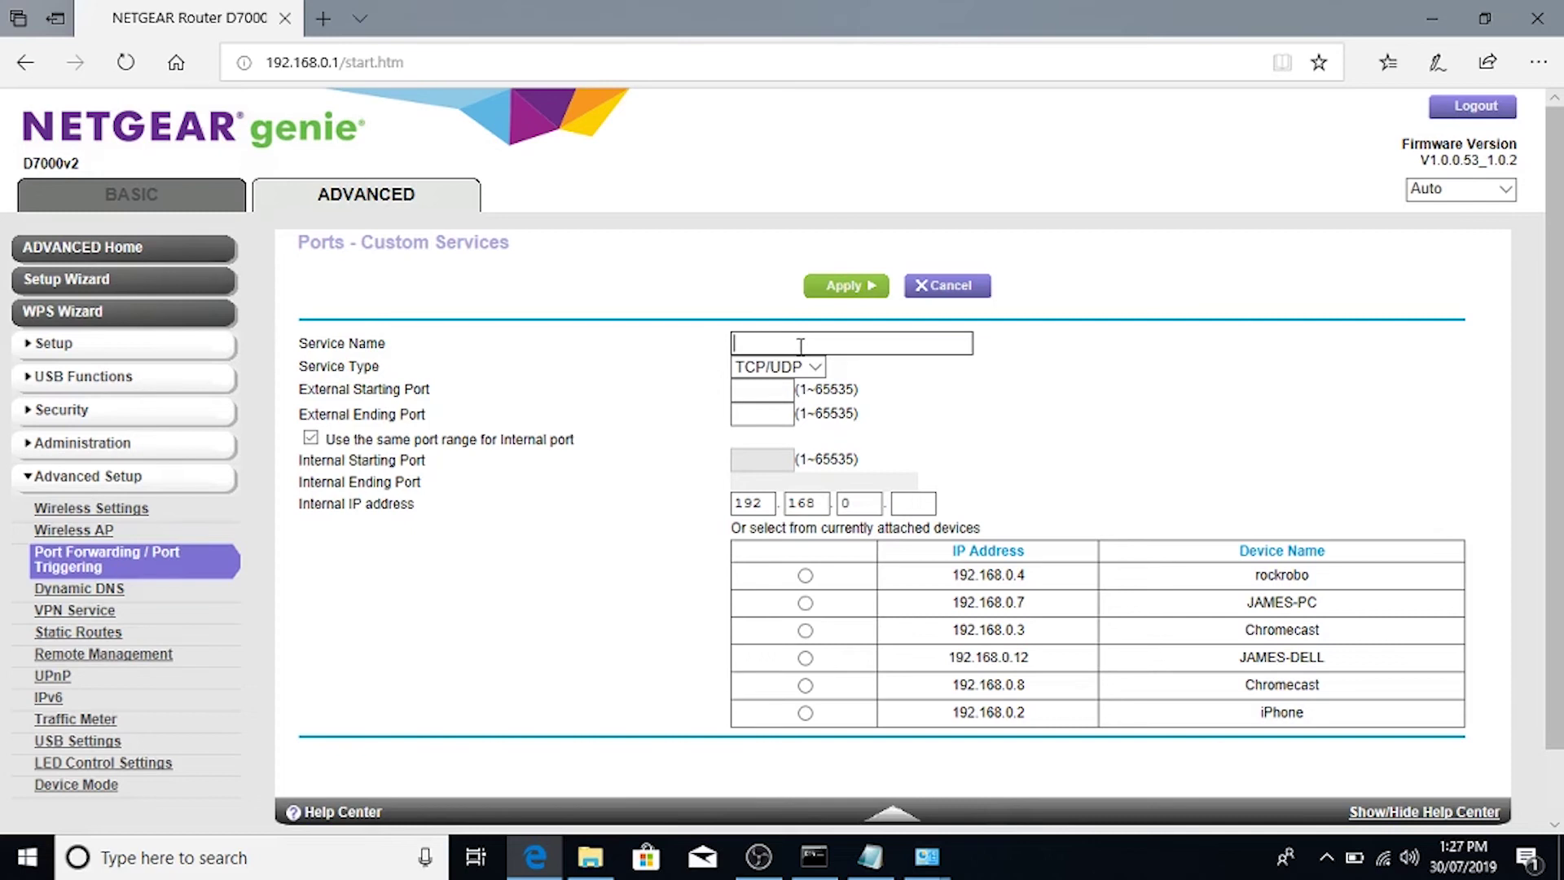
text(RDP To Laptop)
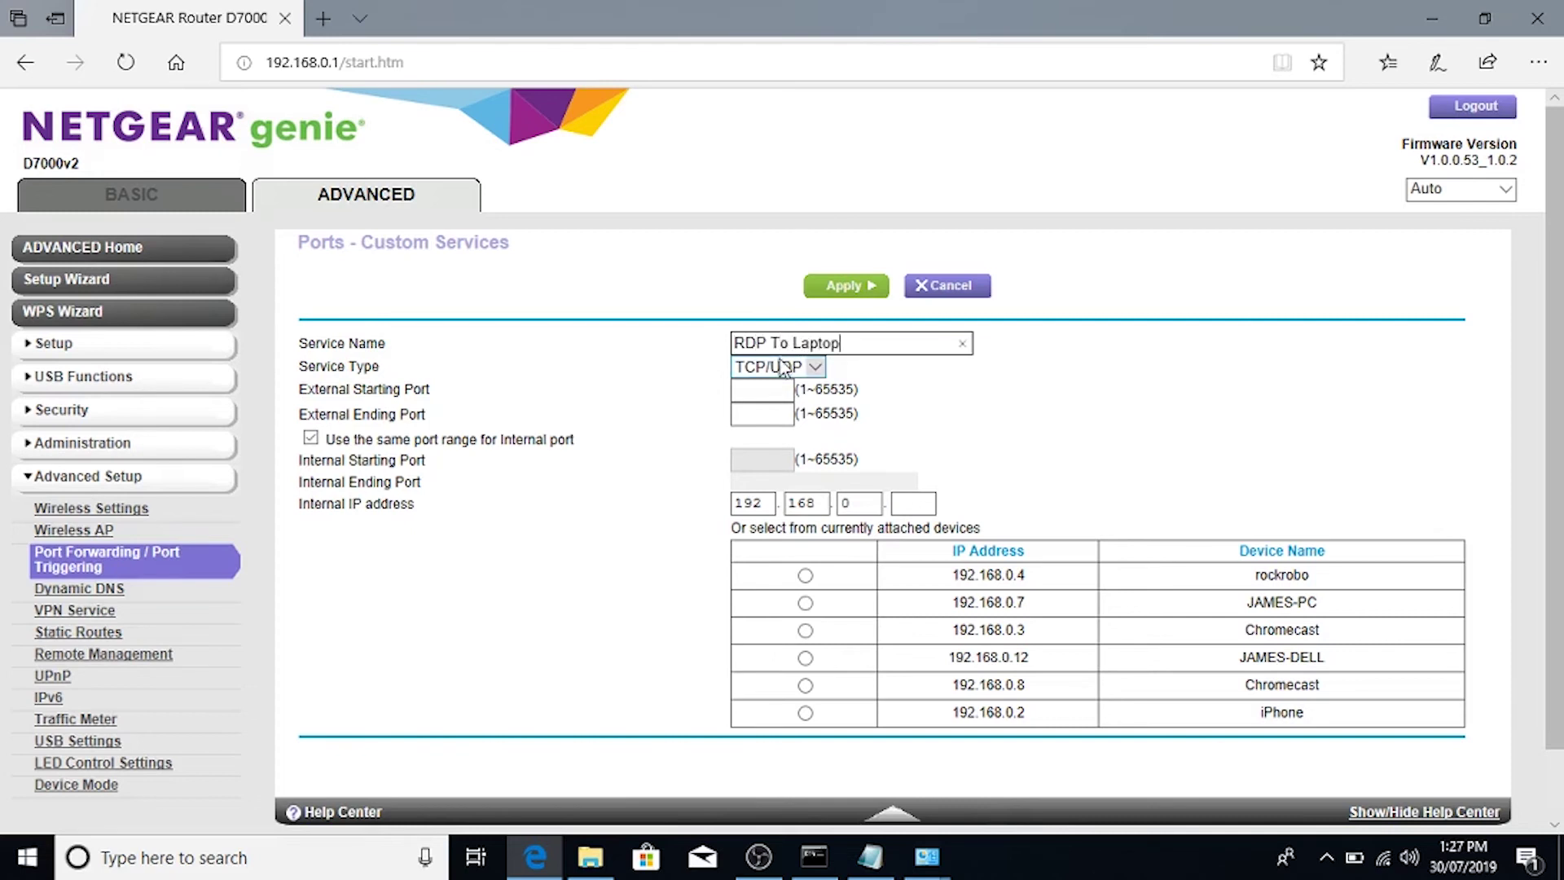
click(770, 369)
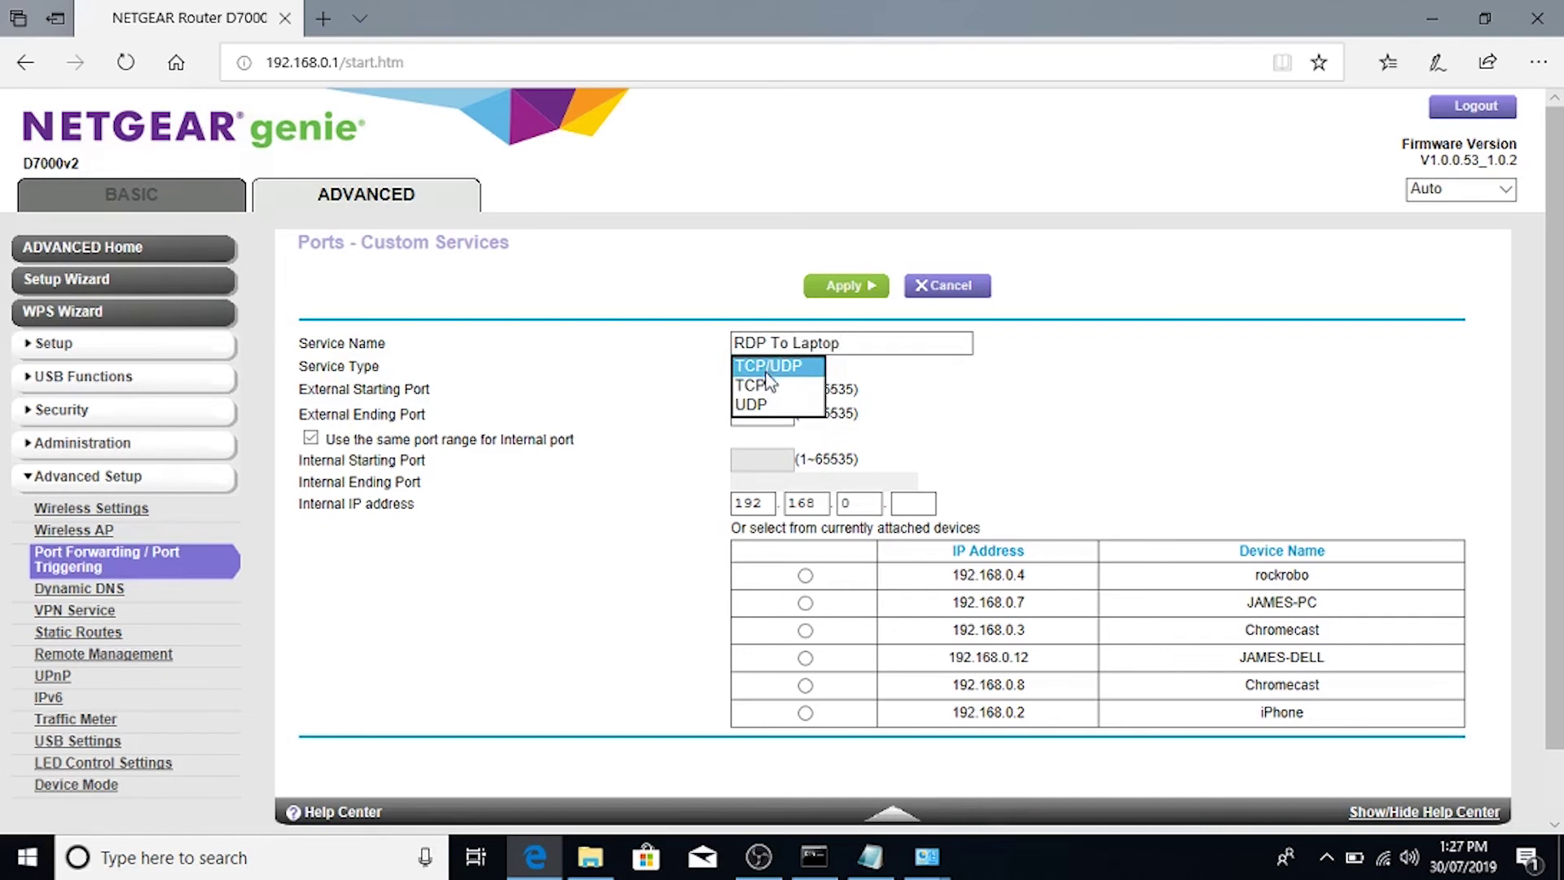
click(768, 367)
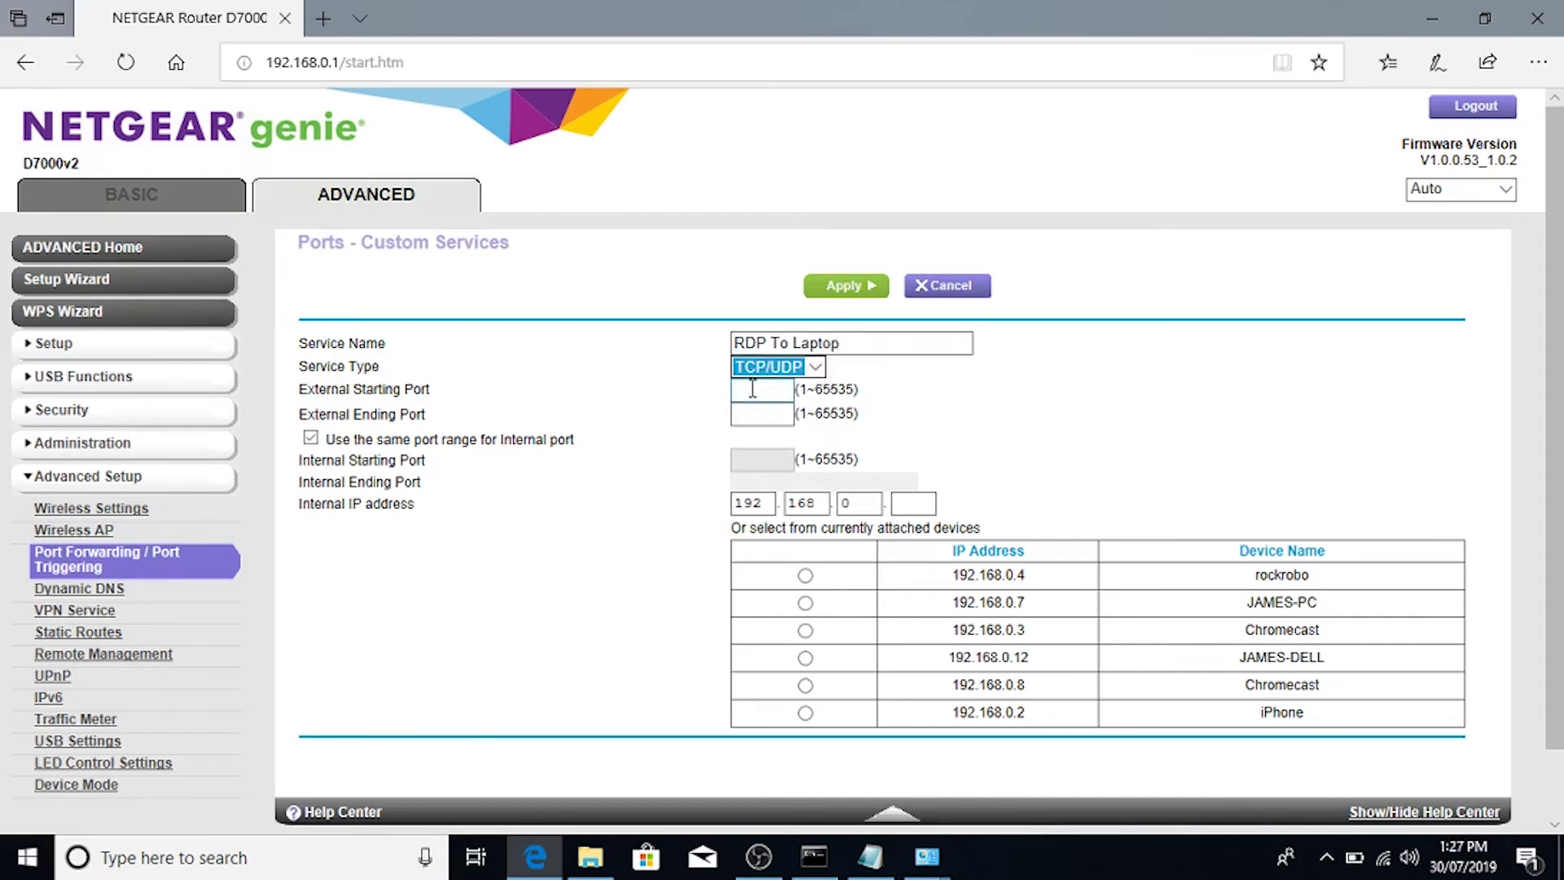
click(752, 389)
text(4000)
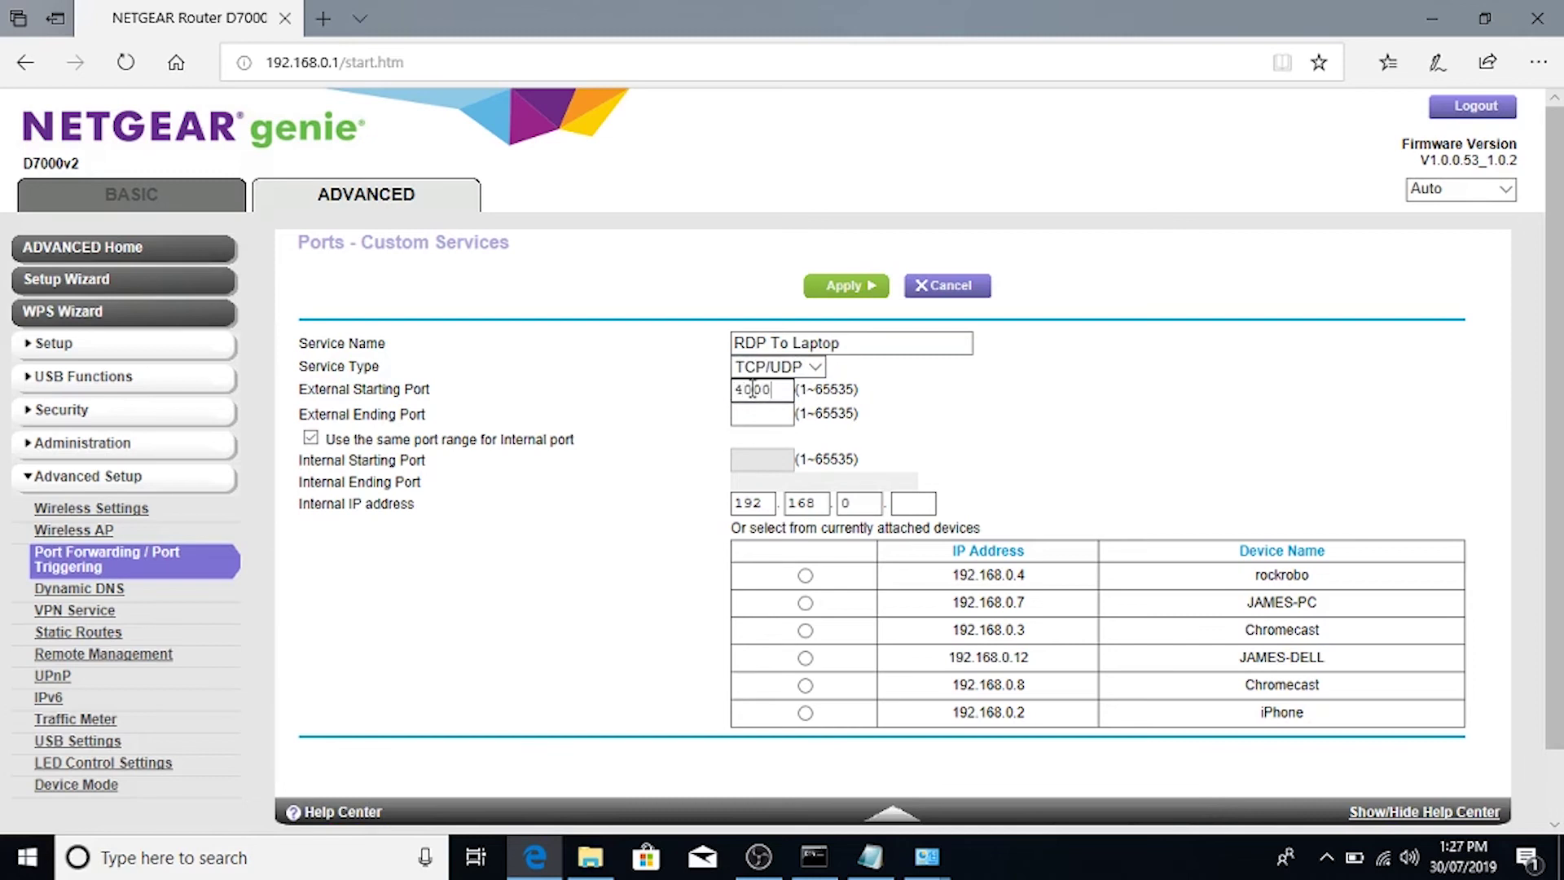
click(743, 412)
text(4000)
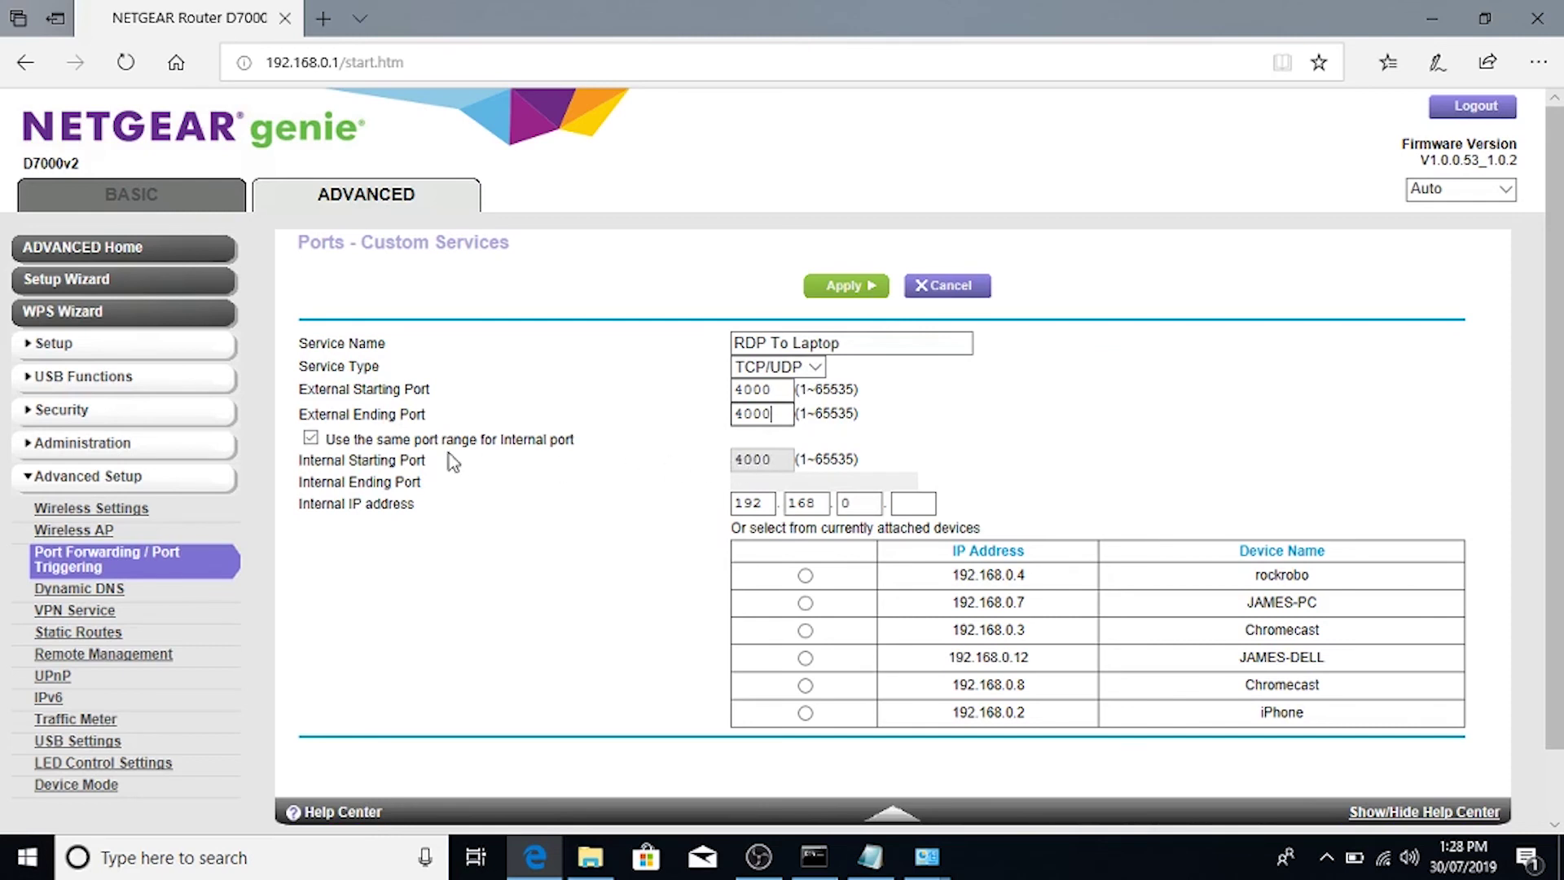
Step: Keep the same internal port range and look up the laptop's 192.168.0.12 address in the notes
click(312, 440)
click(311, 439)
click(861, 498)
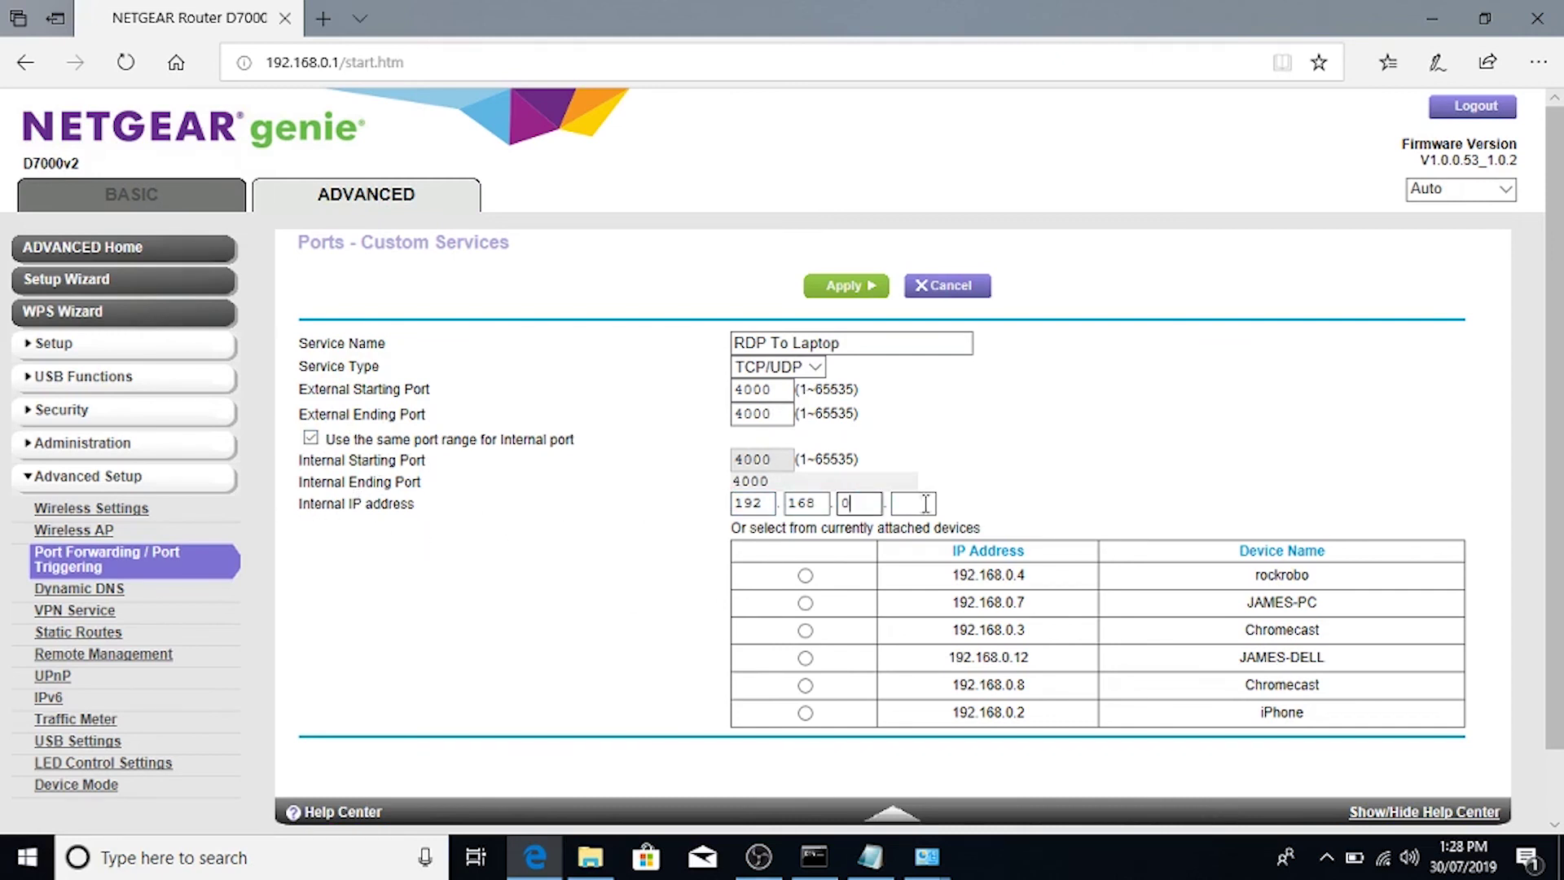
click(861, 870)
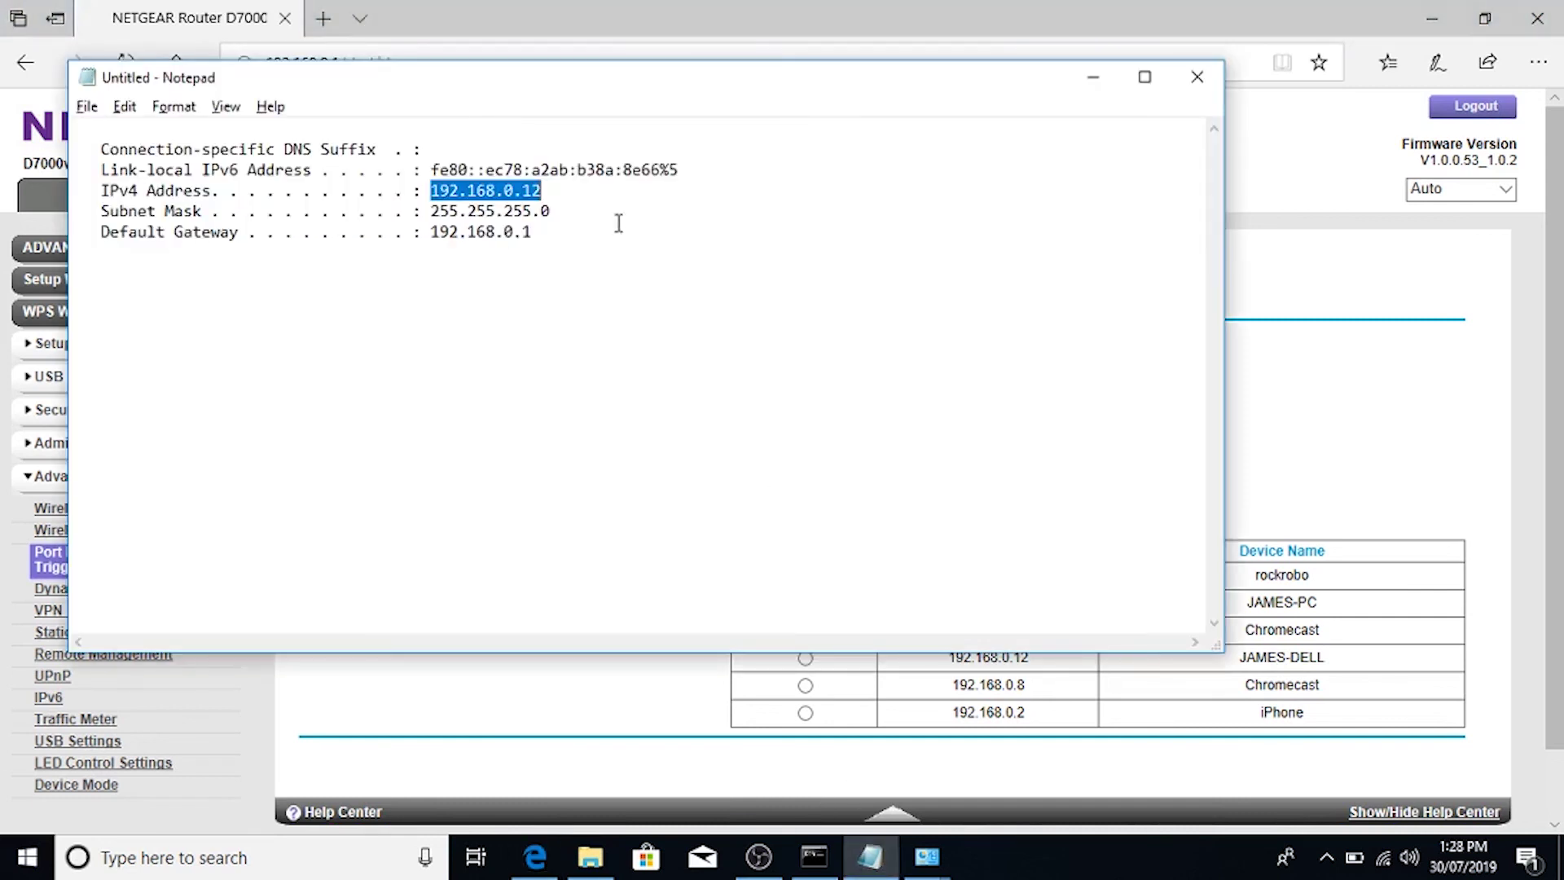
click(431, 190)
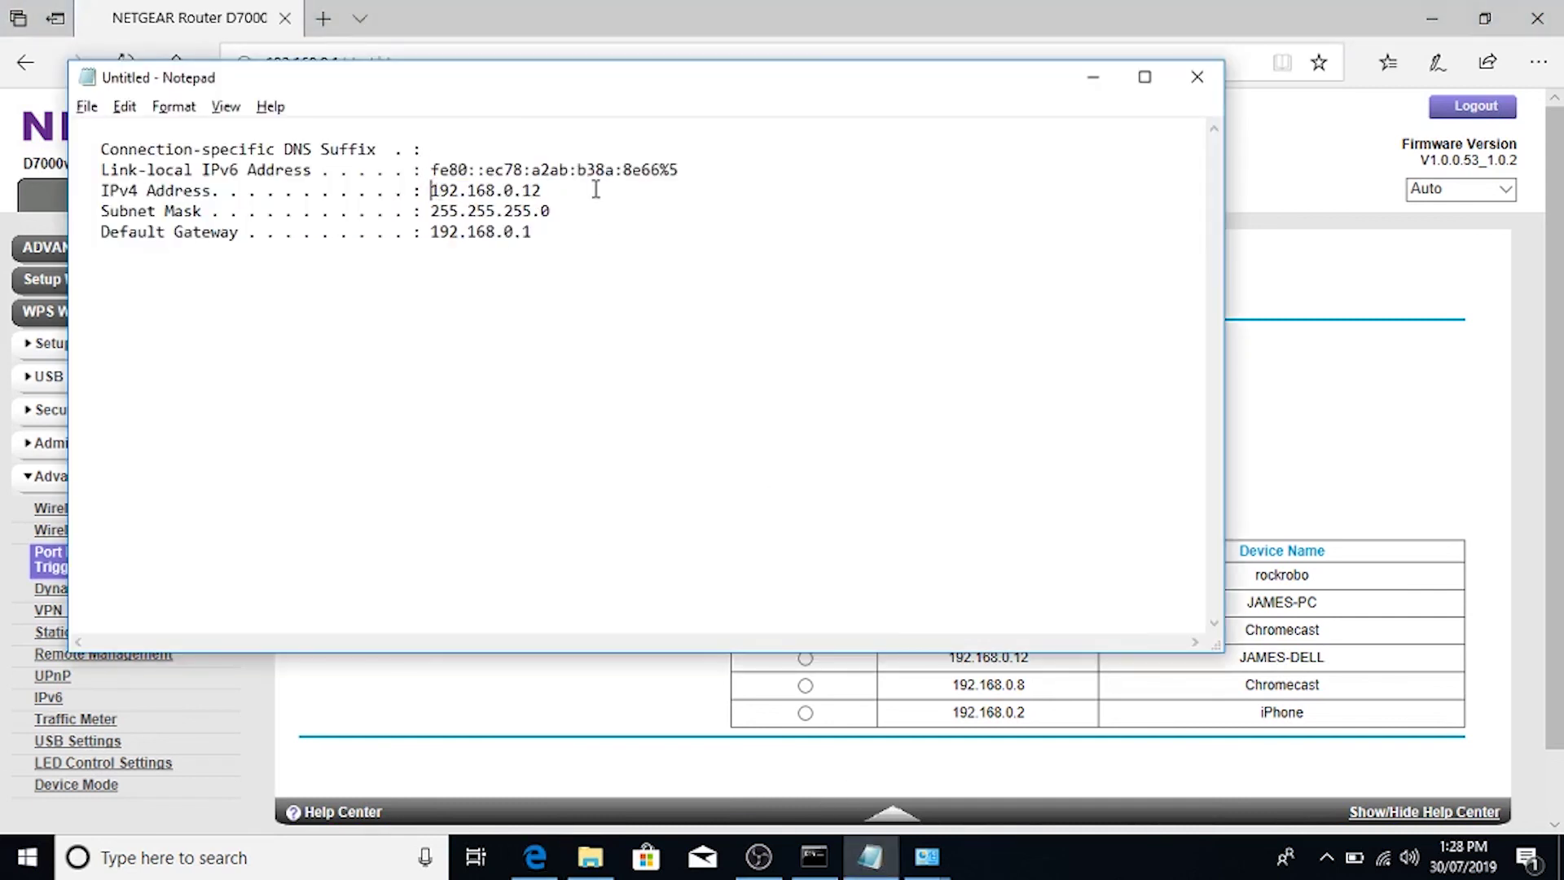
drag(544, 192, 515, 192)
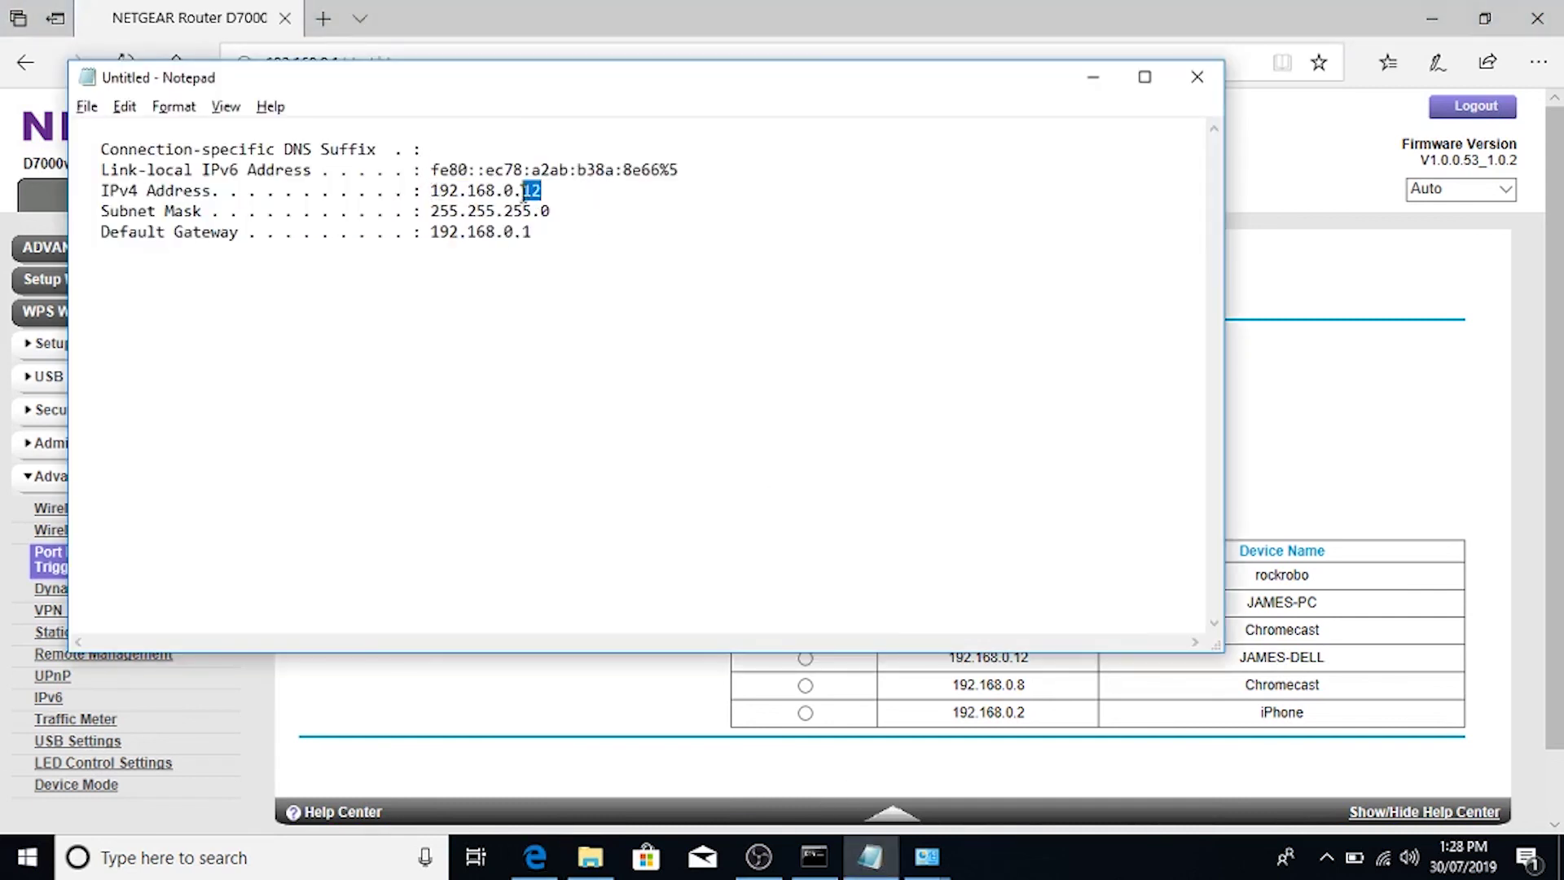
Step: Target the Dell laptop at 192.168.0.12 and apply the RDP To Laptop rule for port 4000
click(1410, 342)
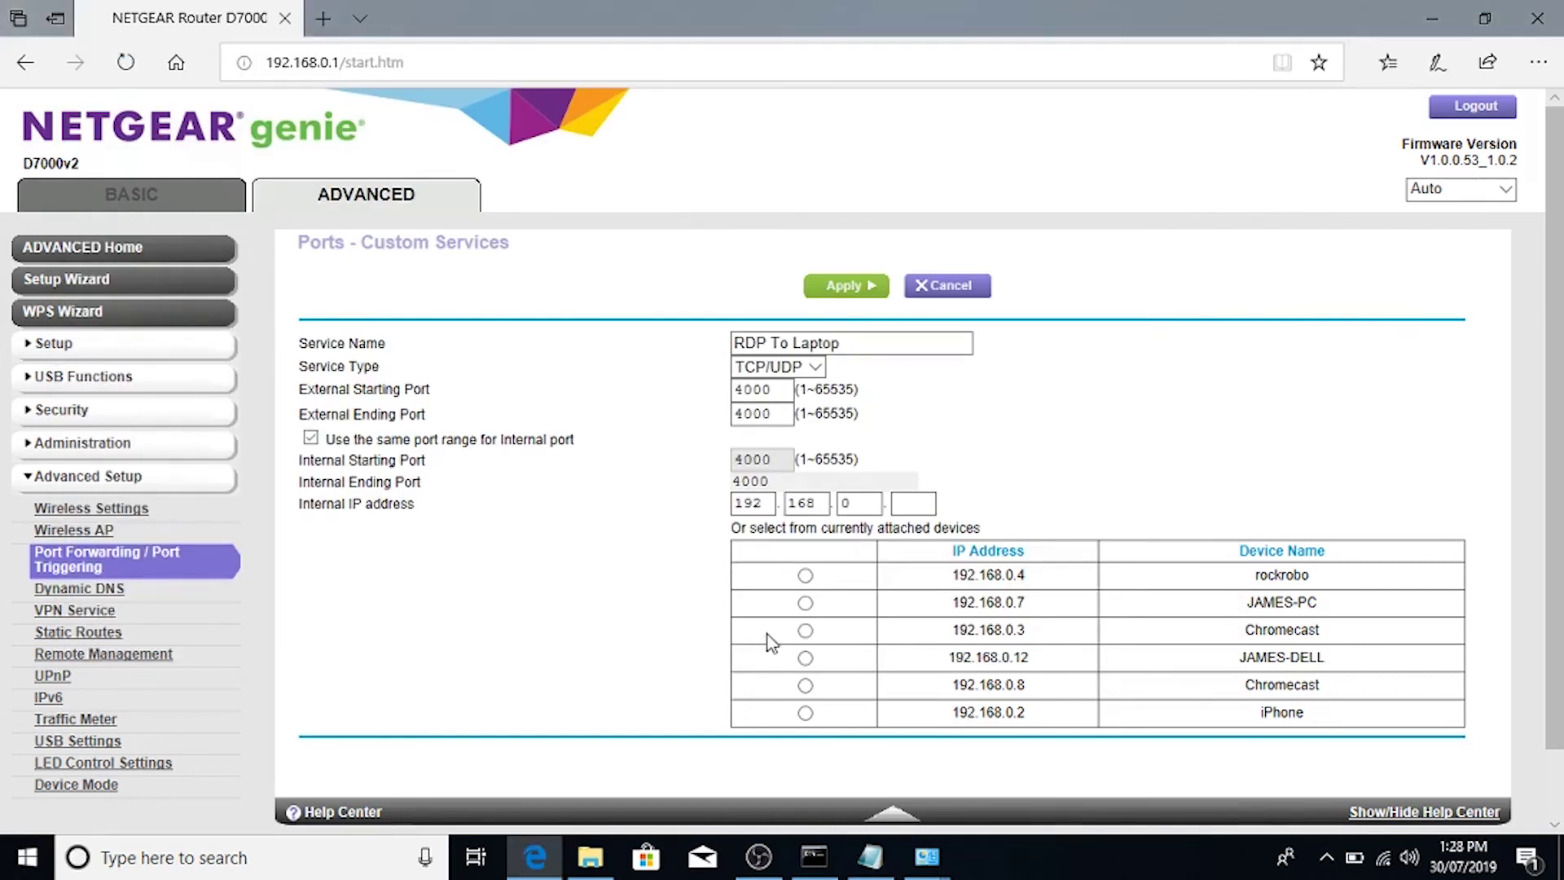
click(805, 657)
click(841, 286)
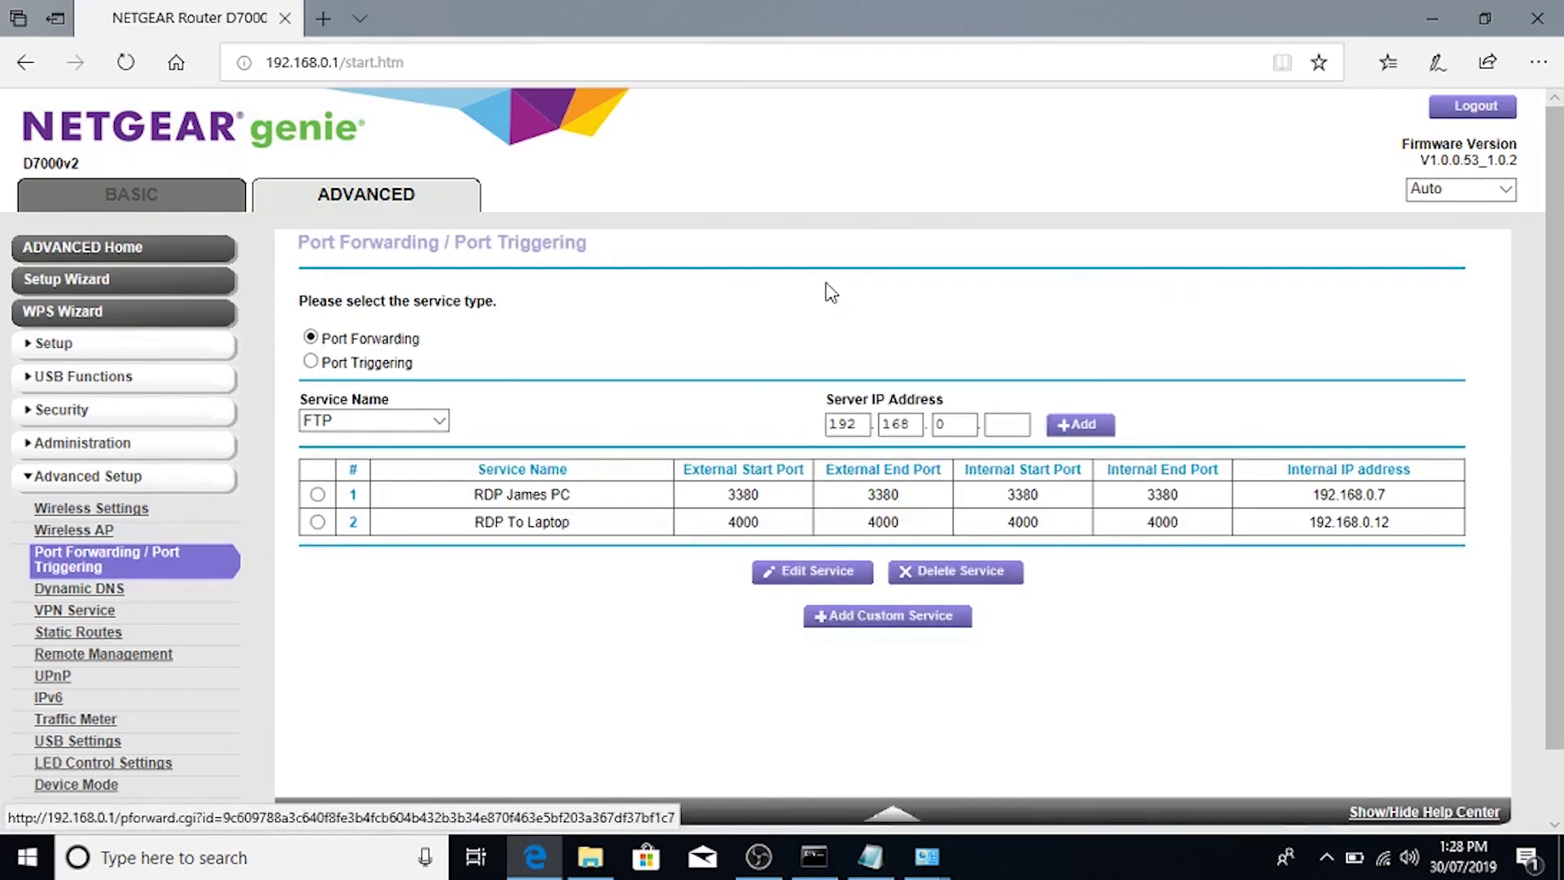